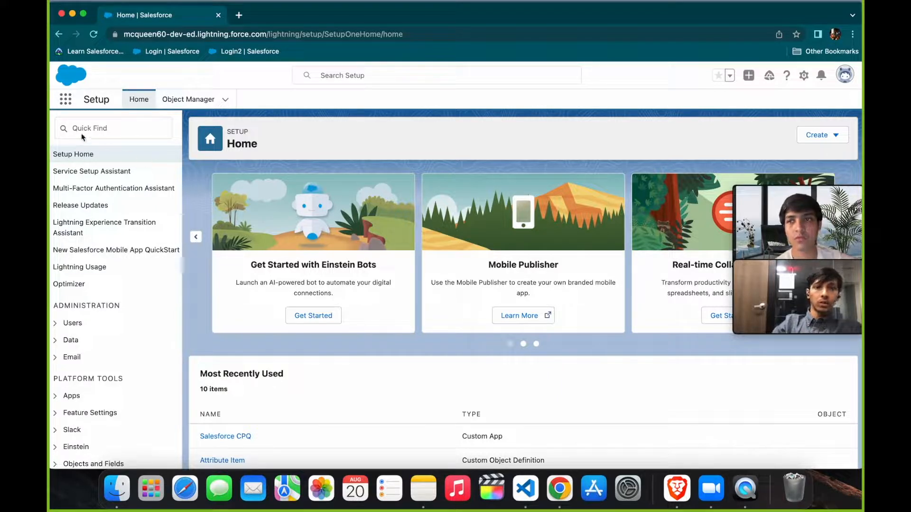
Switch to the Salesforce CPQ app and open Setup in a new browser tab
click(67, 100)
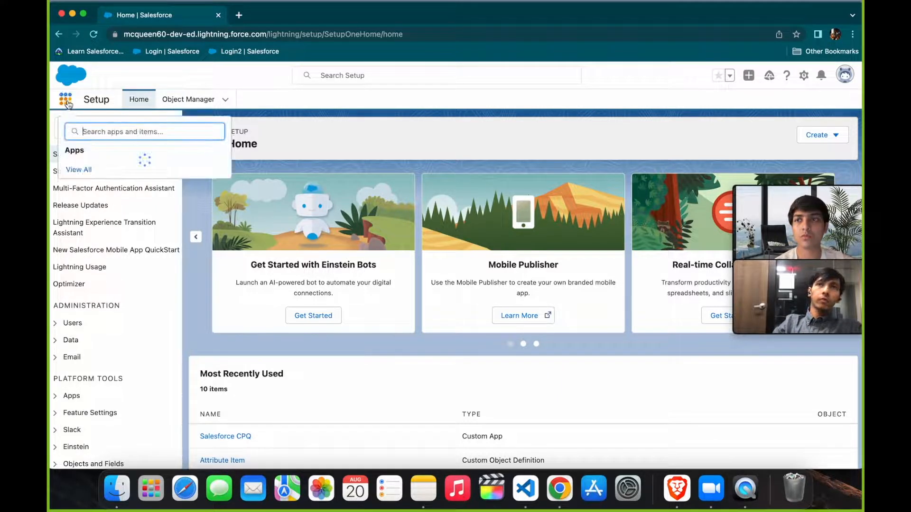
click(108, 168)
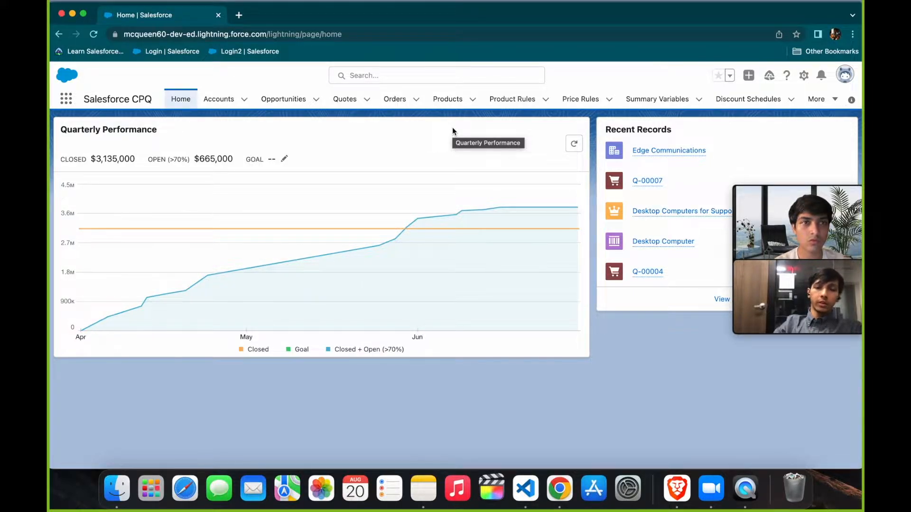
click(803, 77)
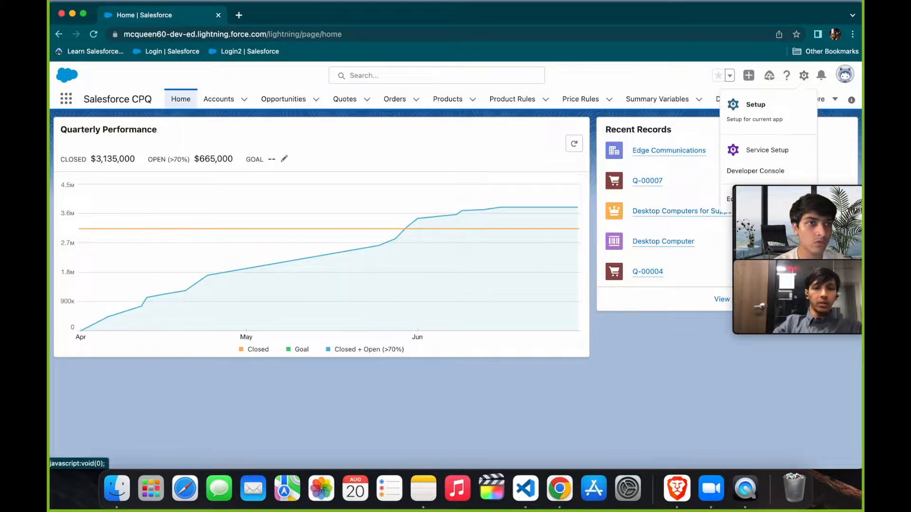
click(764, 109)
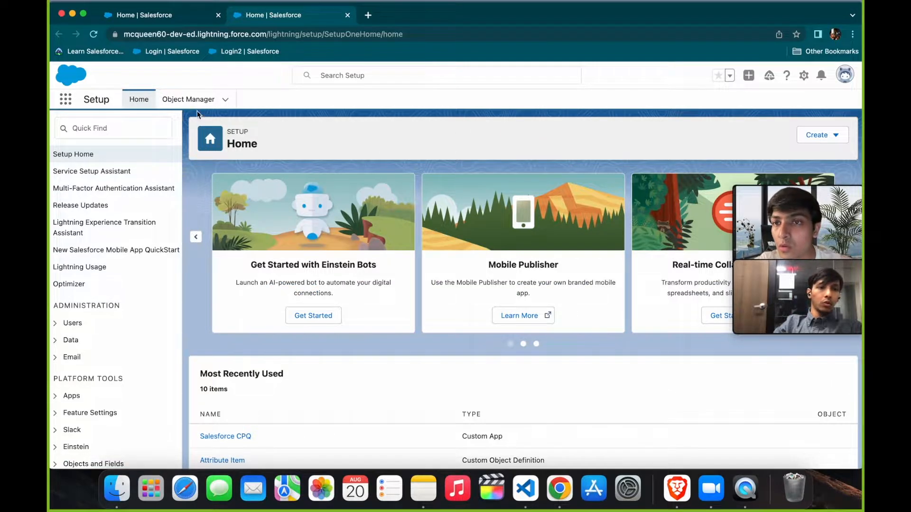
Find the Product Option object in Object Manager by searching for "product" and open its Fields & Relationships list
click(188, 100)
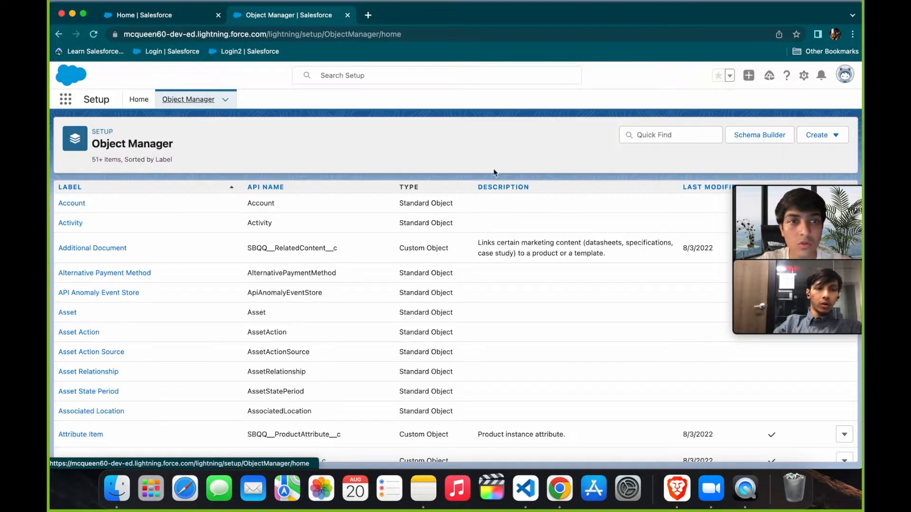
click(673, 136)
text(product)
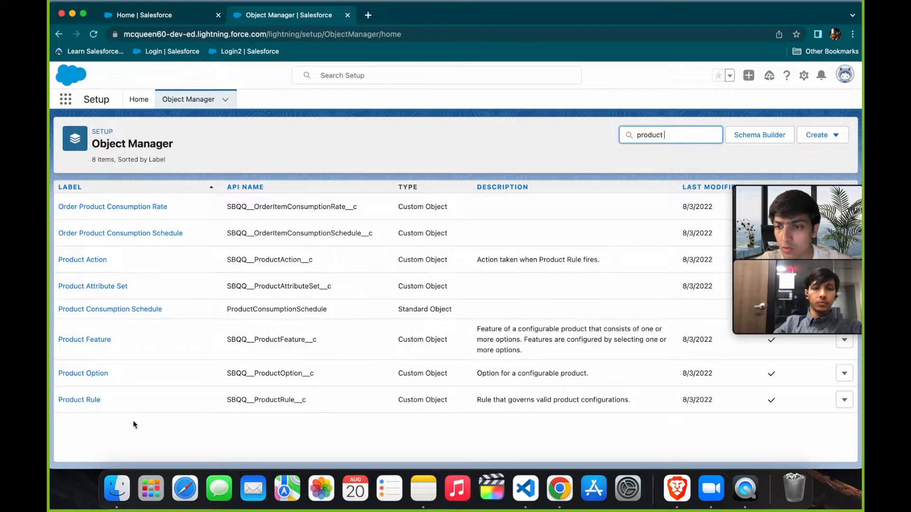
click(107, 374)
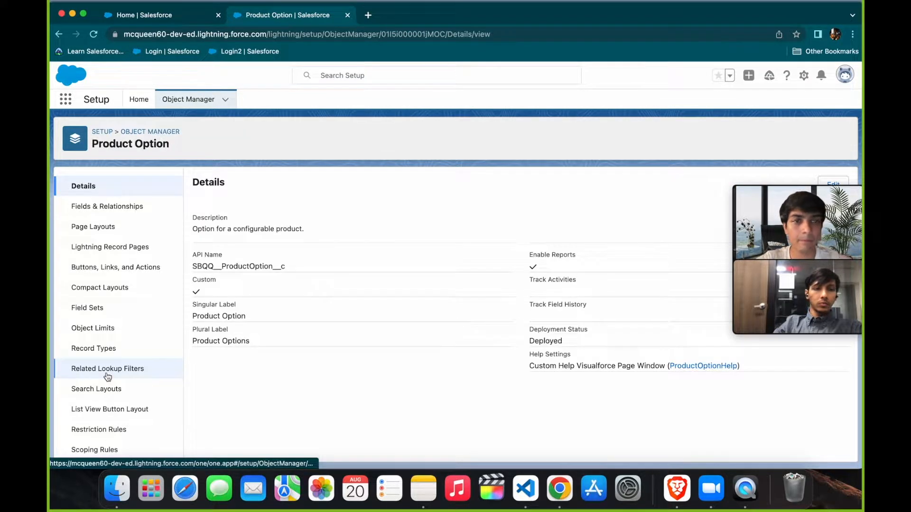
click(130, 212)
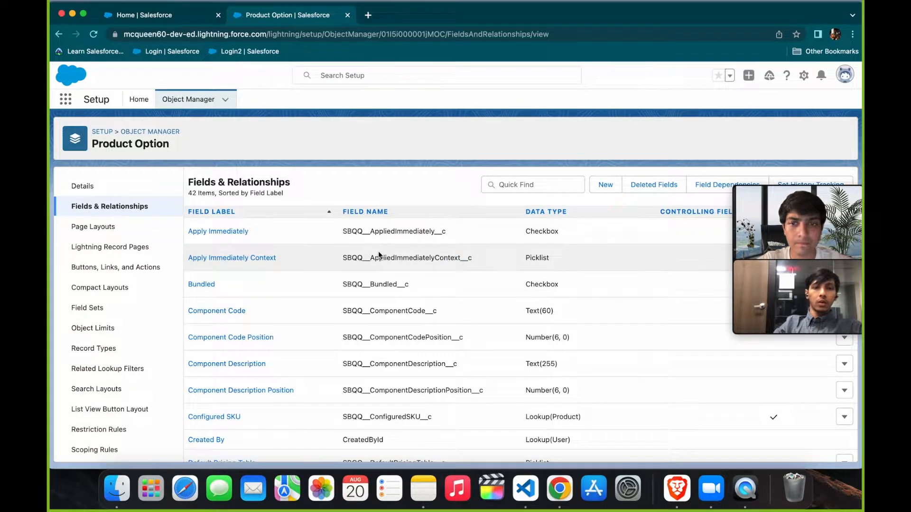
scroll(378, 255, down, 3)
scroll(379, 254, up, 3)
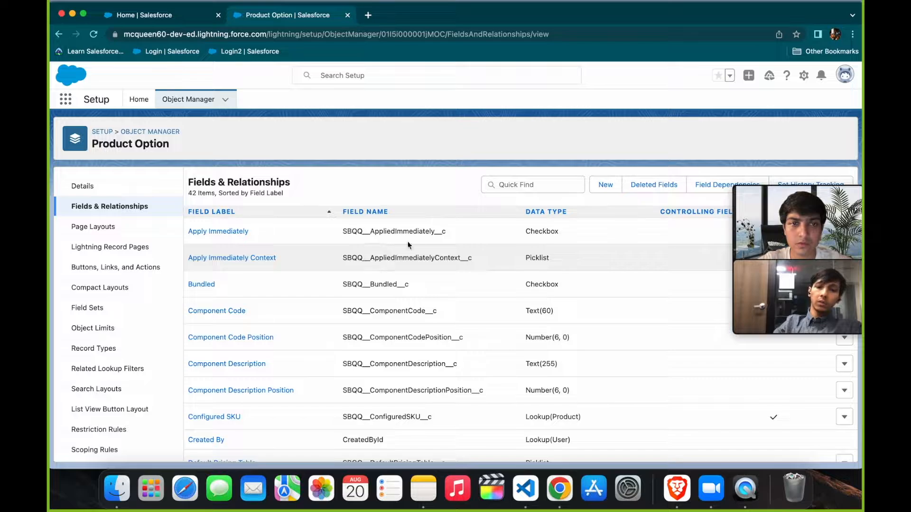
Start a new custom field on Product Option with the Picklist data type and continue to its details
click(605, 185)
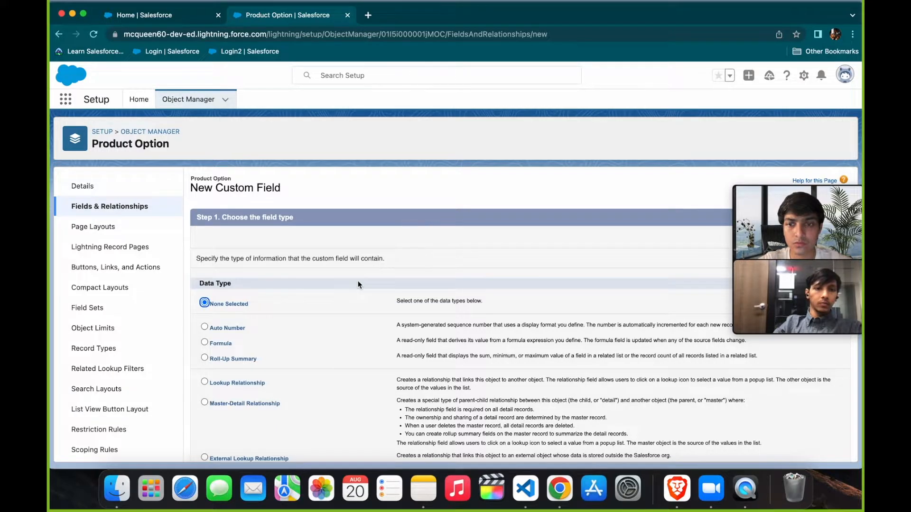
scroll(359, 284, down, 2)
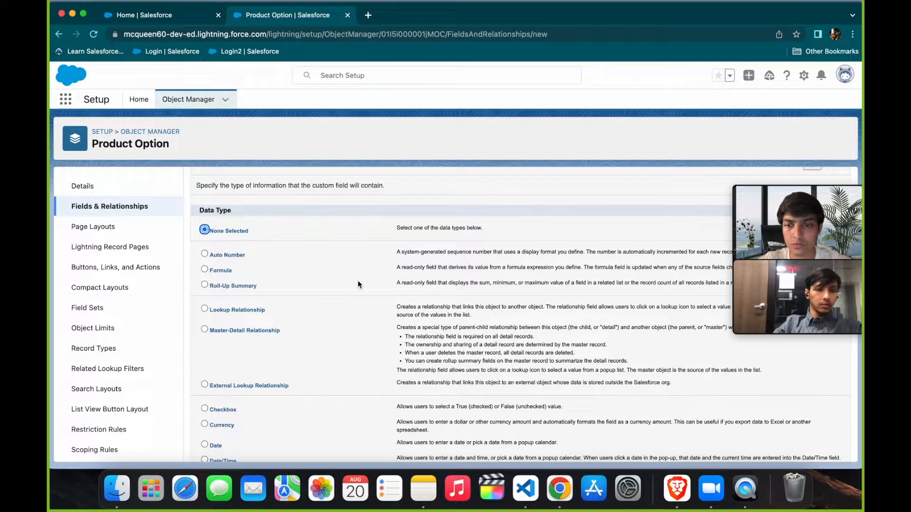
scroll(358, 281, down, 2)
scroll(358, 280, down, 3)
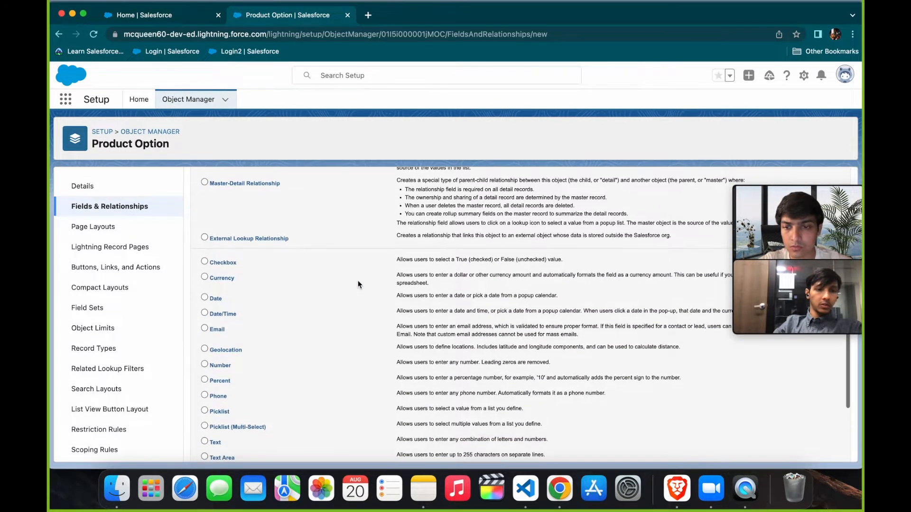
click(204, 410)
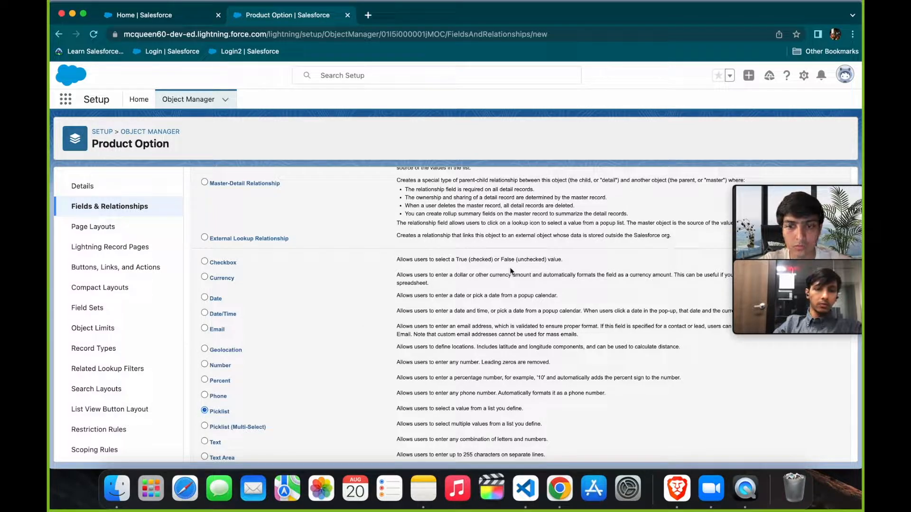
scroll(509, 267, up, 5)
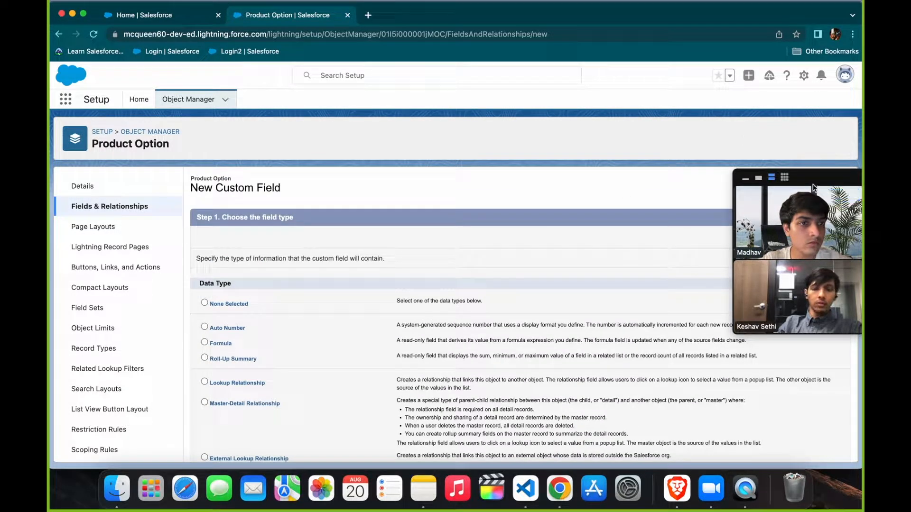
click(812, 238)
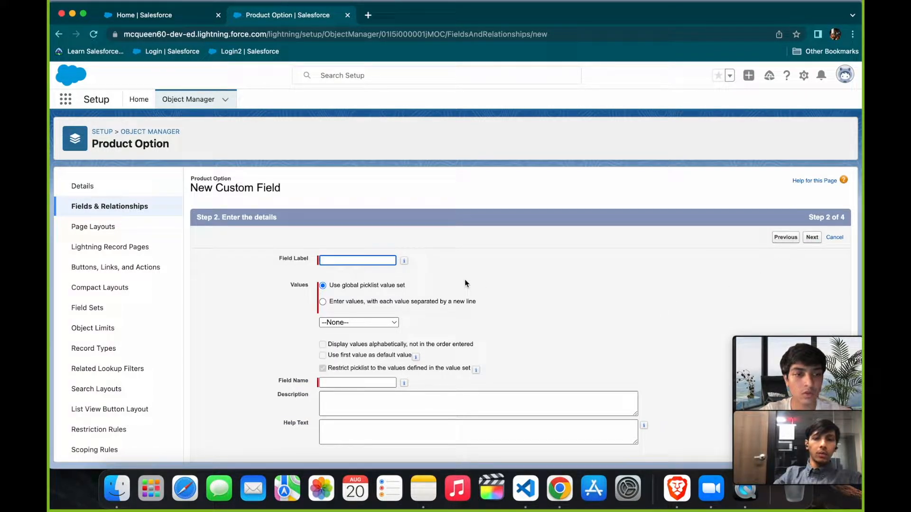
Set the new picklist's field label to Size and let the field name fill in from it
click(367, 261)
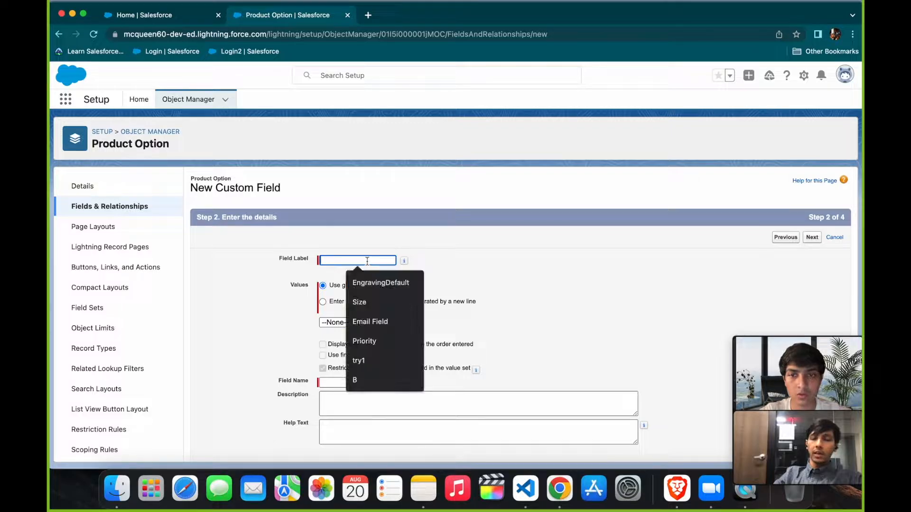
text(Size)
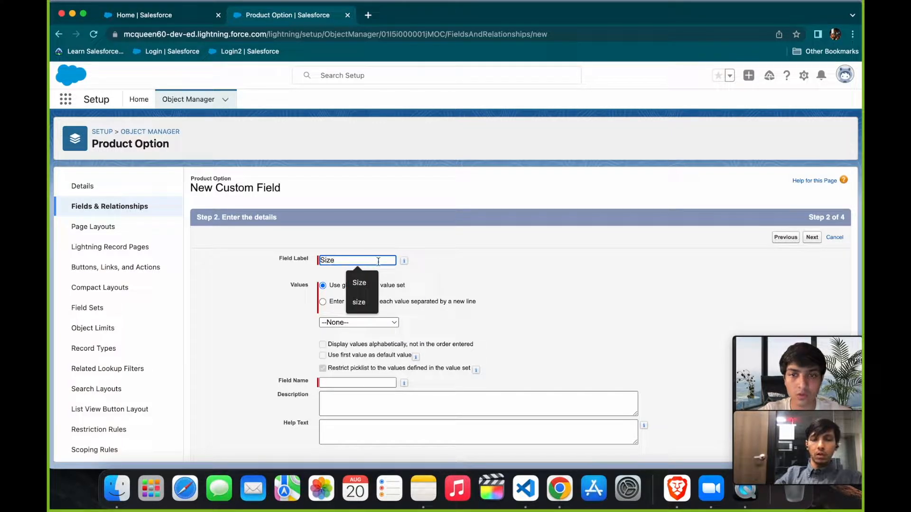
click(508, 274)
scroll(439, 275, down, 2)
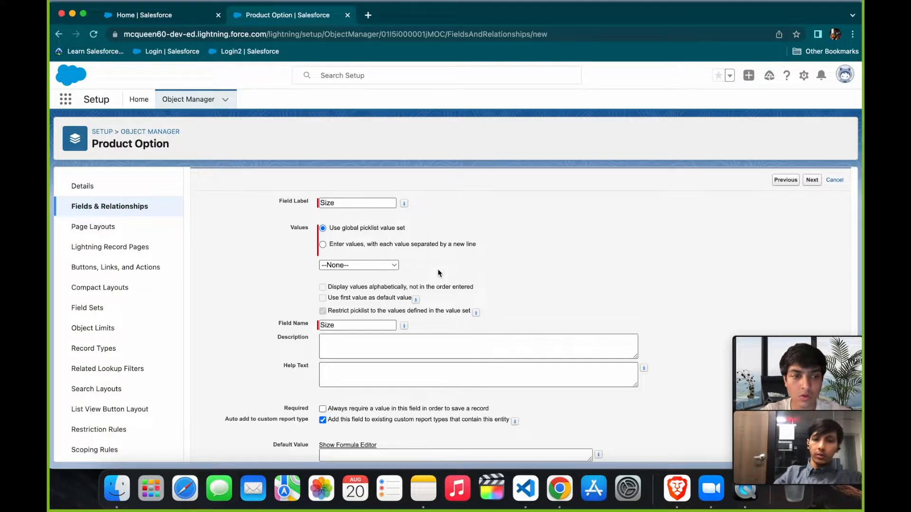
Enter 40mm and 44mm as the field's own picklist values on separate lines, using the first value as default
click(407, 245)
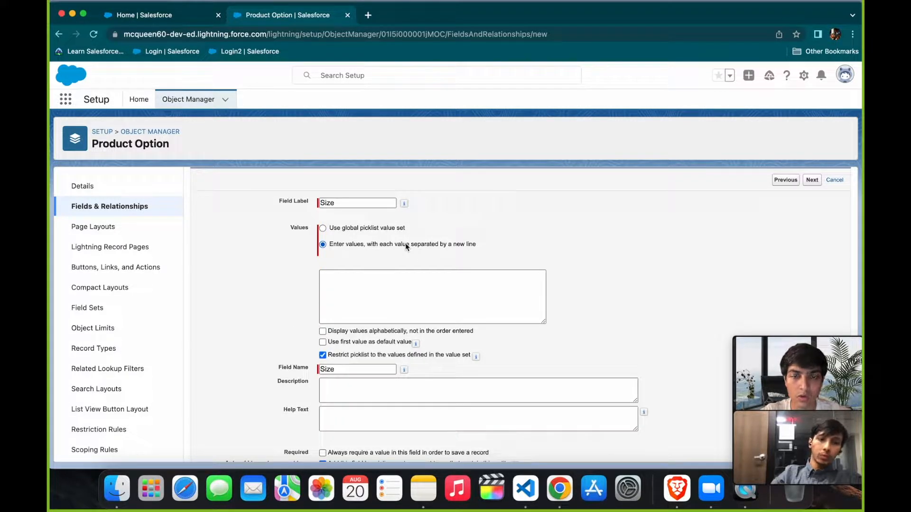
click(414, 277)
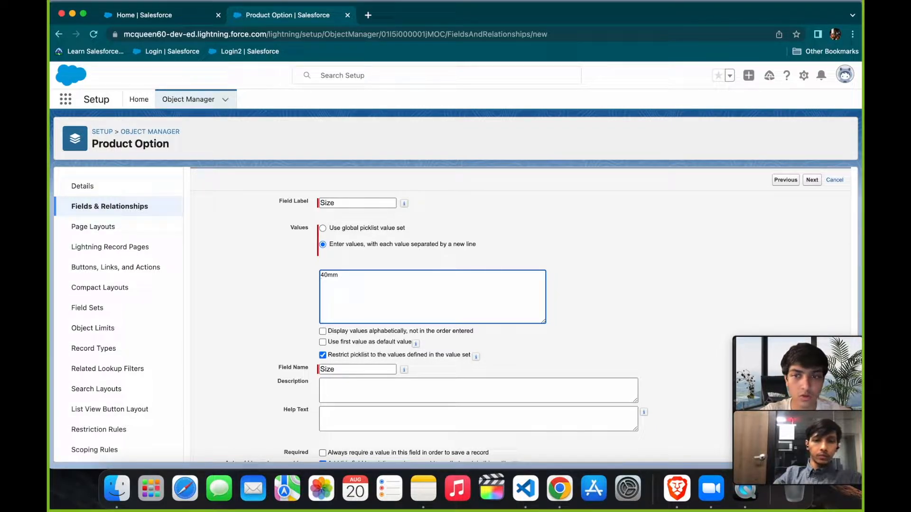
text(44mm)
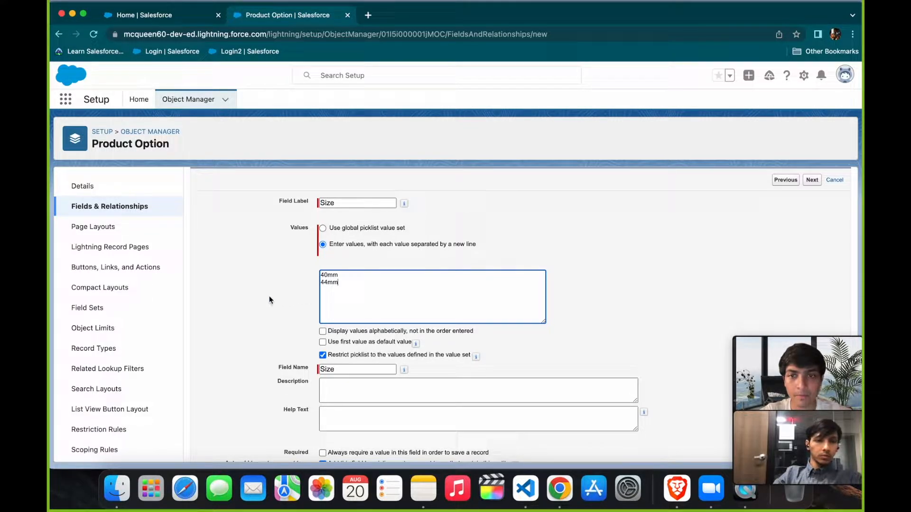
click(269, 296)
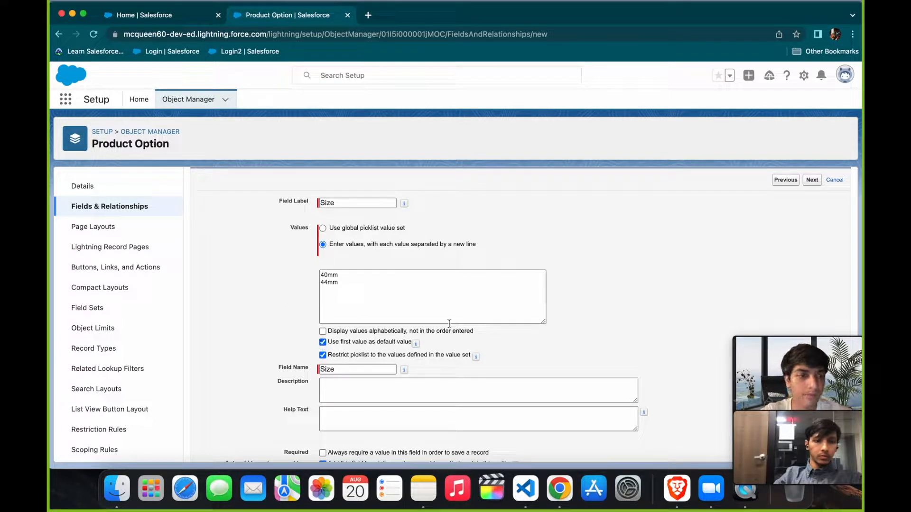
Finish the Size field with default field-level security, add it to both Product Option page layouts, and save it
scroll(449, 323, down, 3)
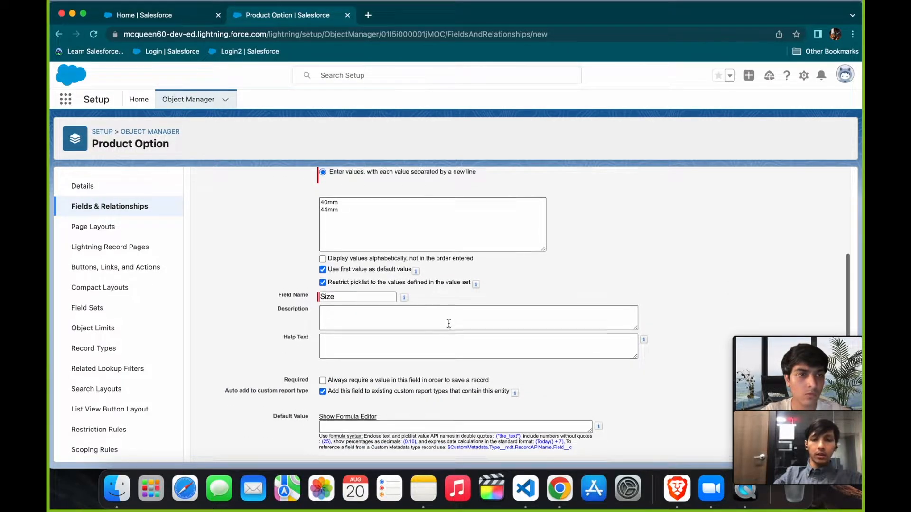
scroll(449, 323, up, 5)
click(807, 241)
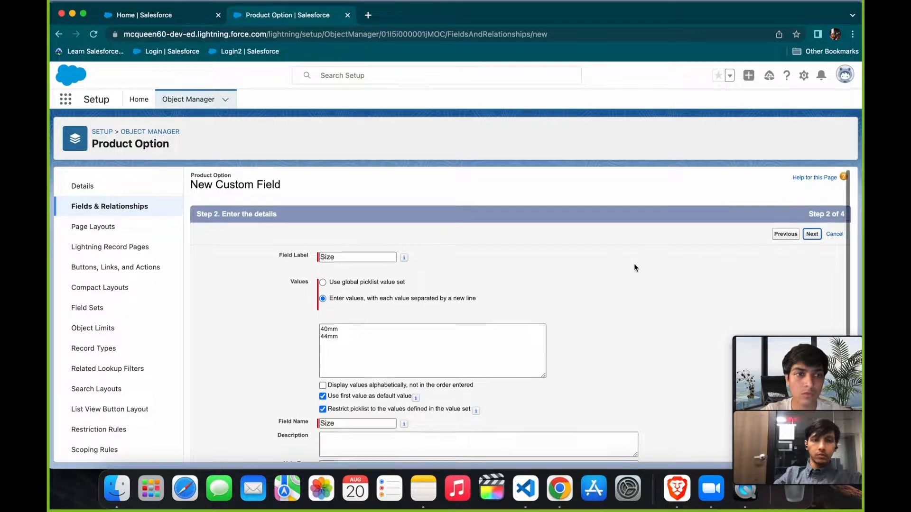
click(813, 237)
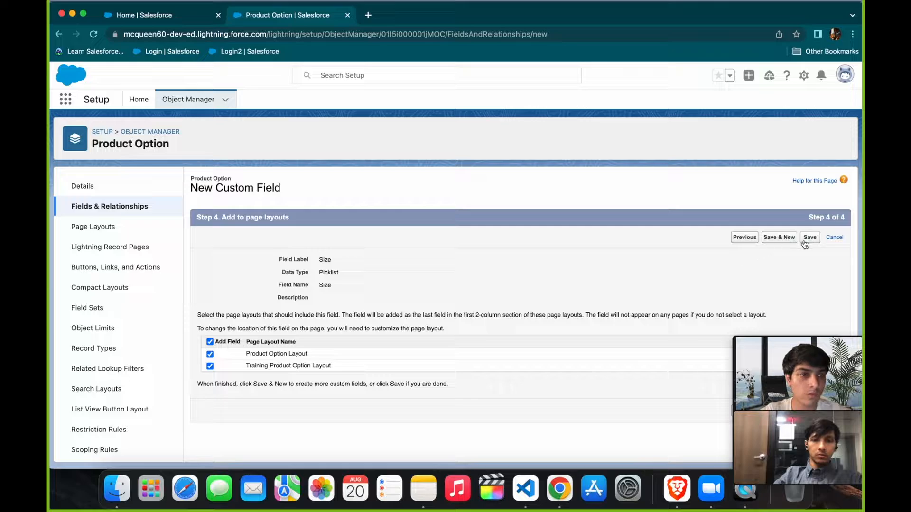
click(809, 238)
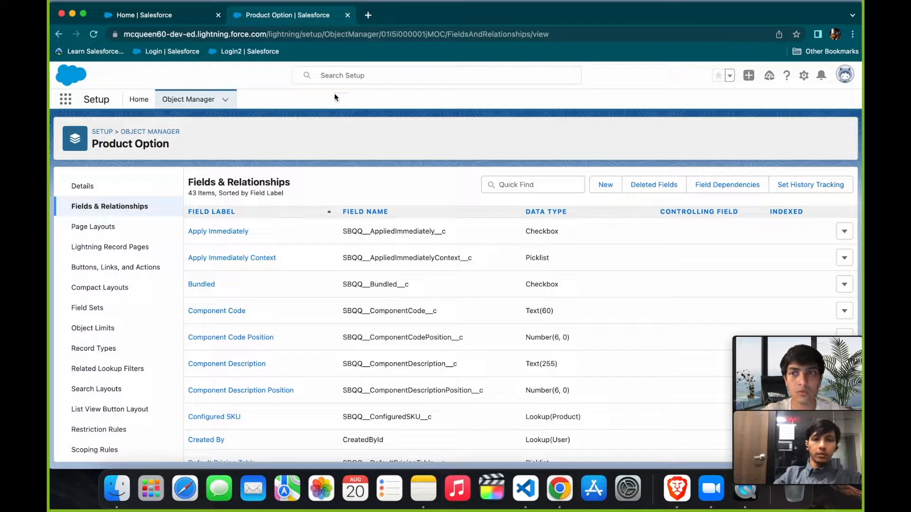
In a new Setup tab, find the Configuration Attribute object by searching for "configuration" and open its Fields & Relationships list
click(166, 133)
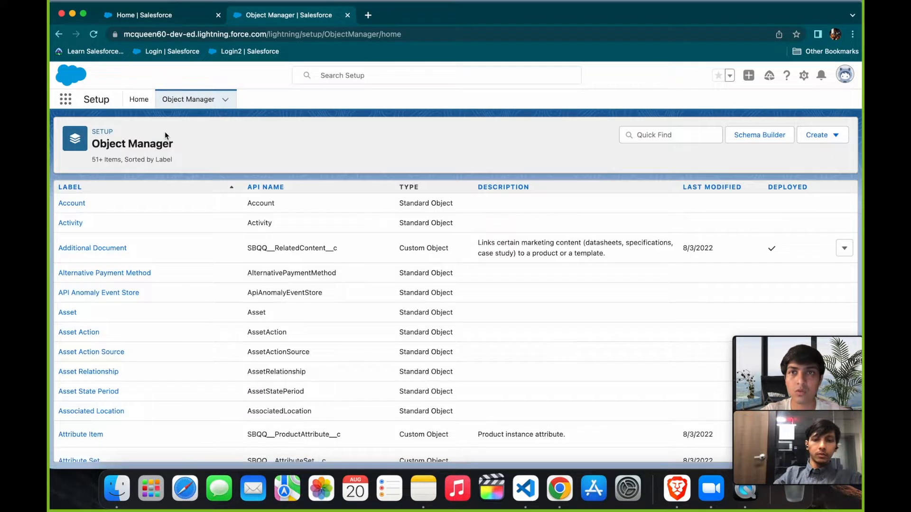
scroll(240, 165, left, 5)
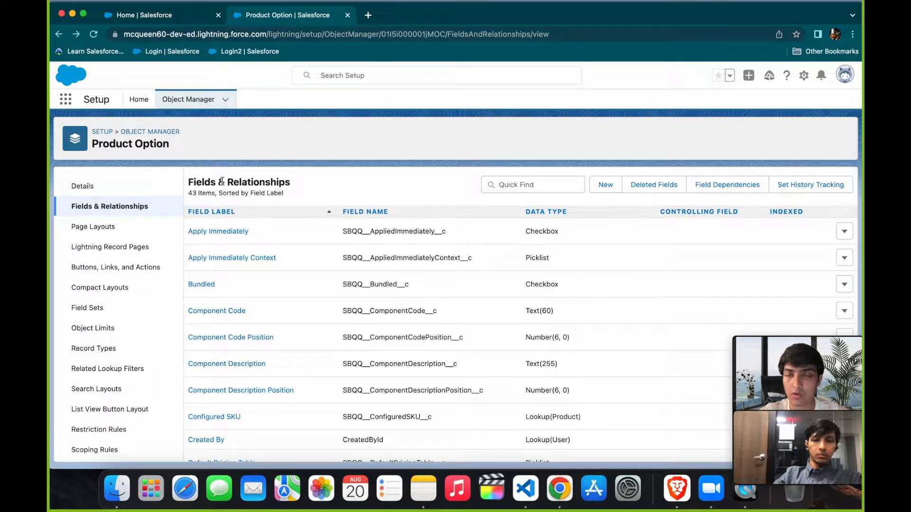
click(803, 75)
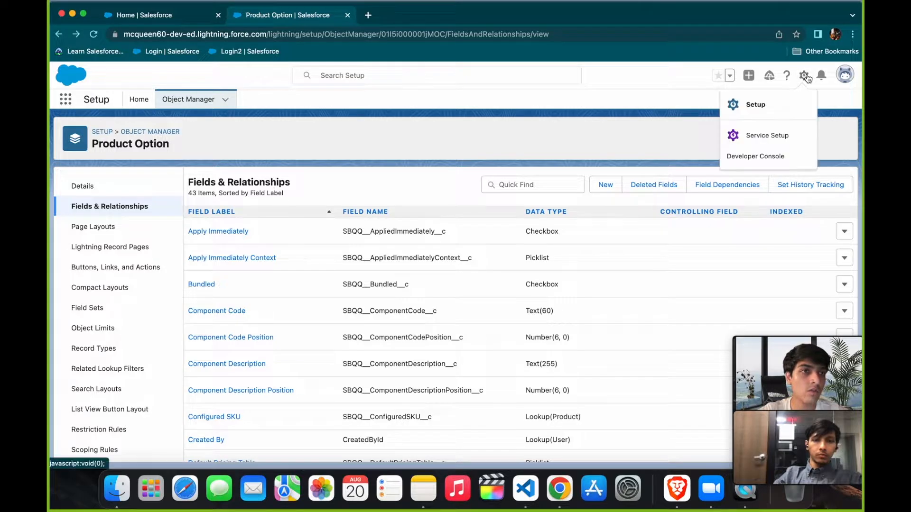
click(779, 112)
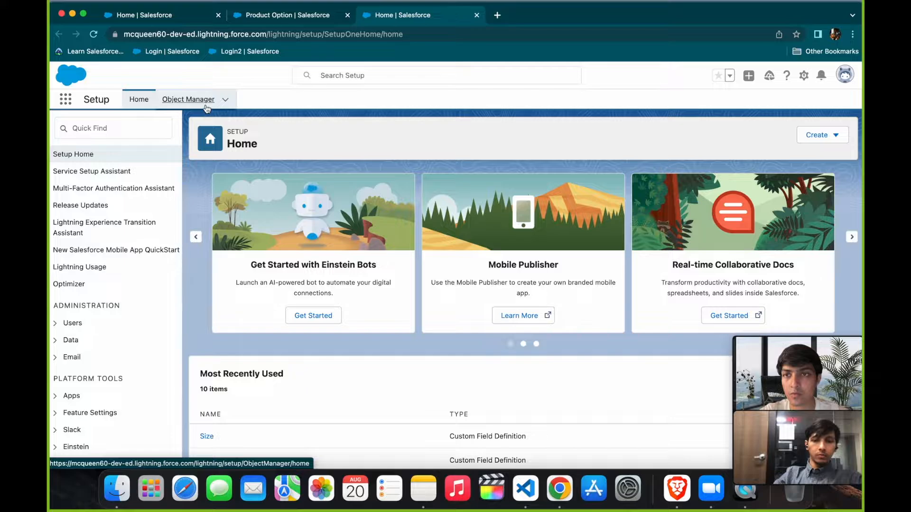
click(206, 107)
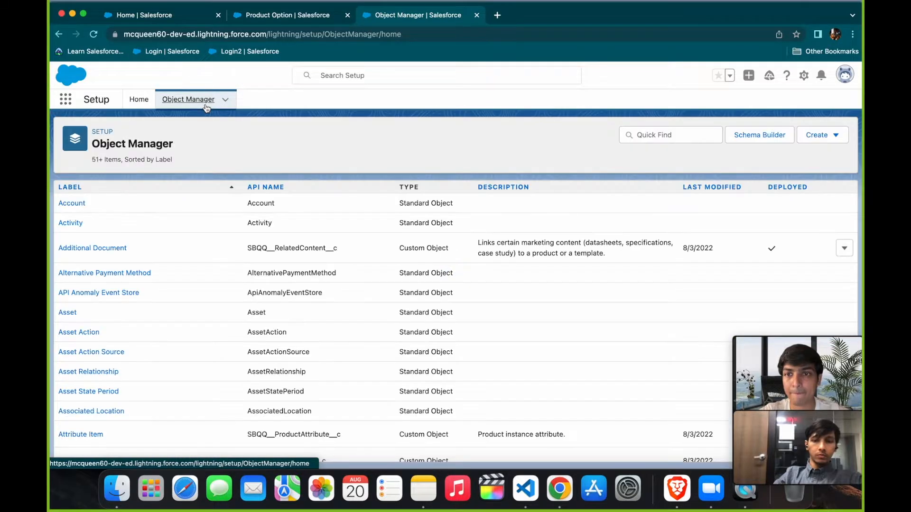
click(671, 137)
text(configuration)
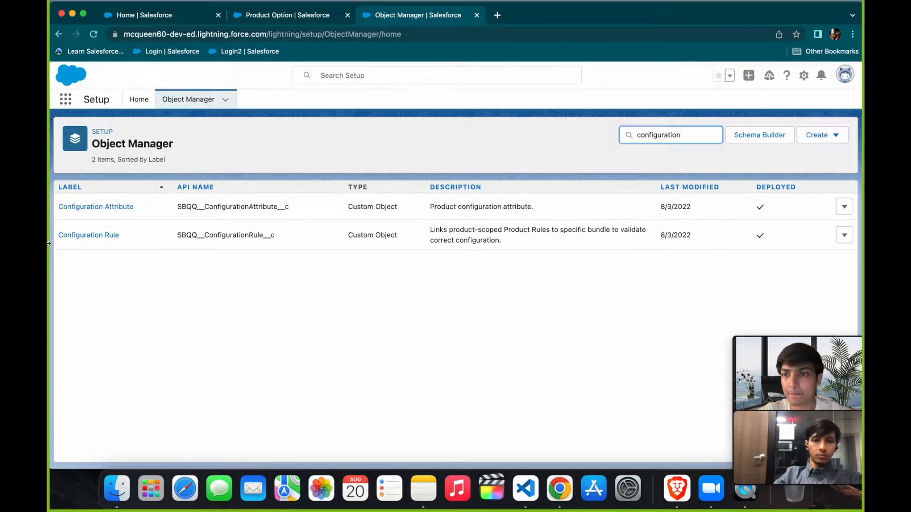
click(94, 207)
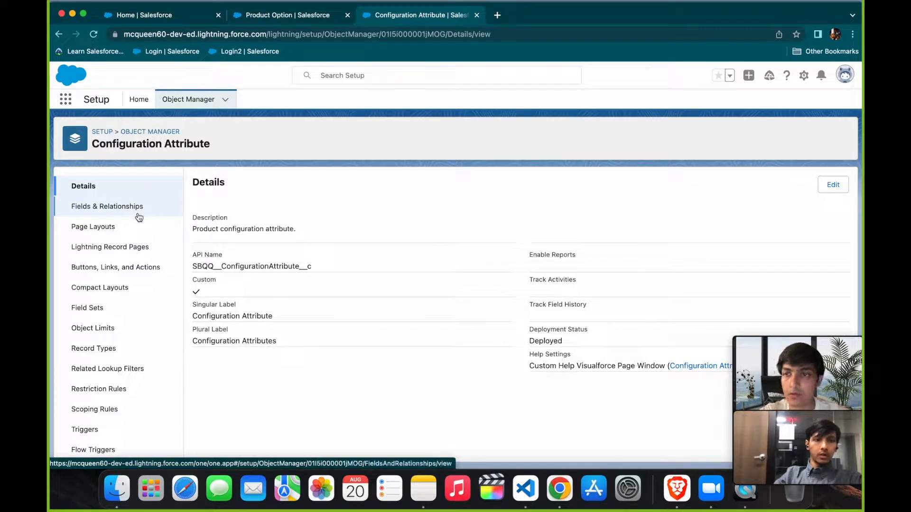
click(126, 206)
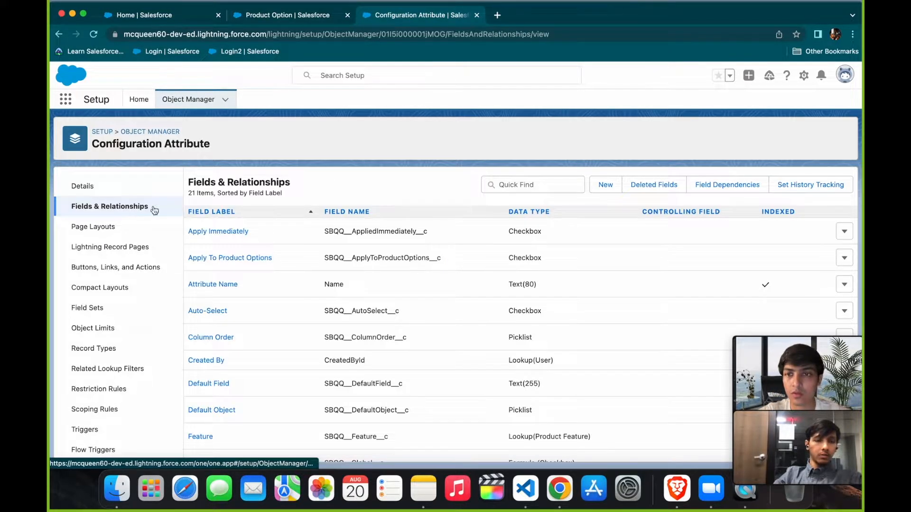
Find the Target Field on Configuration Attribute by searching for "target", open it, and start adding a new picklist value
click(533, 188)
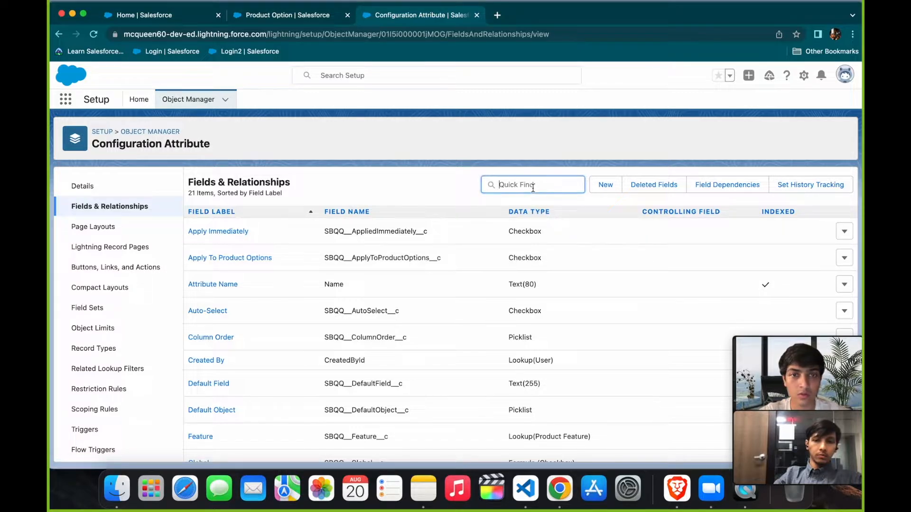
text(target)
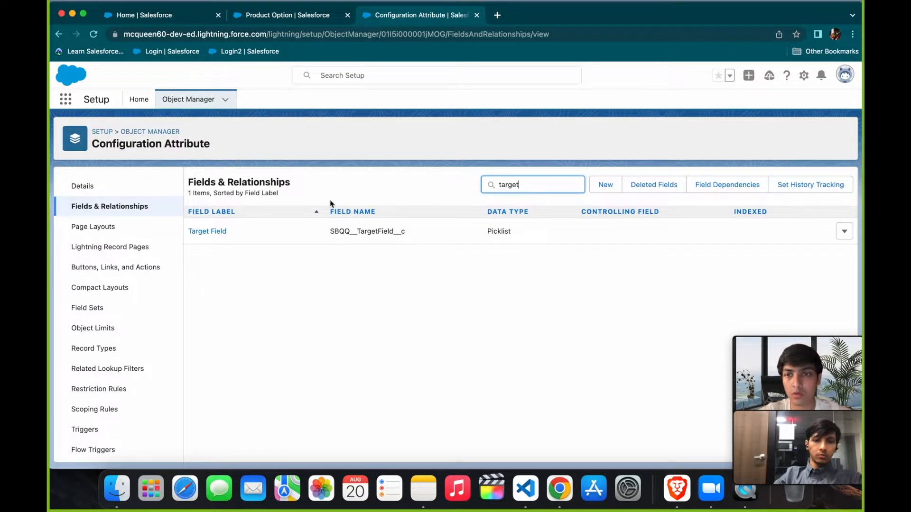
click(201, 232)
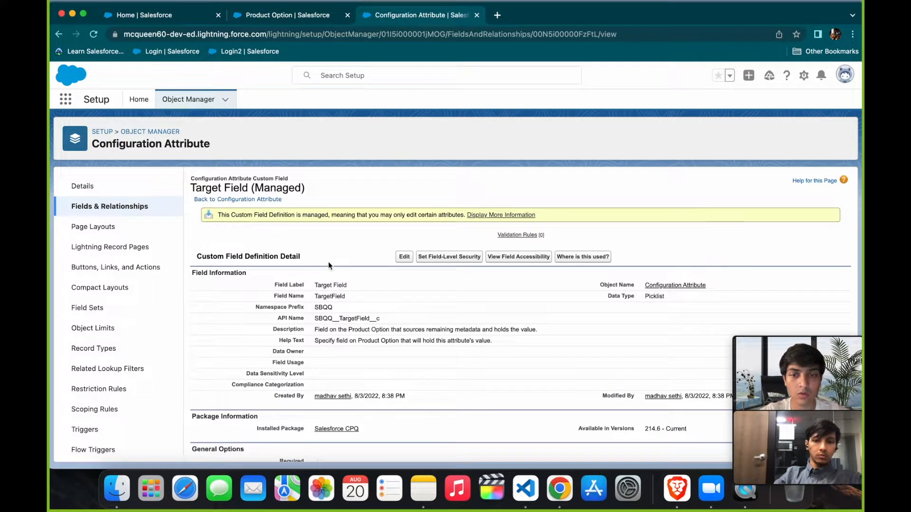
scroll(380, 295, down, 2)
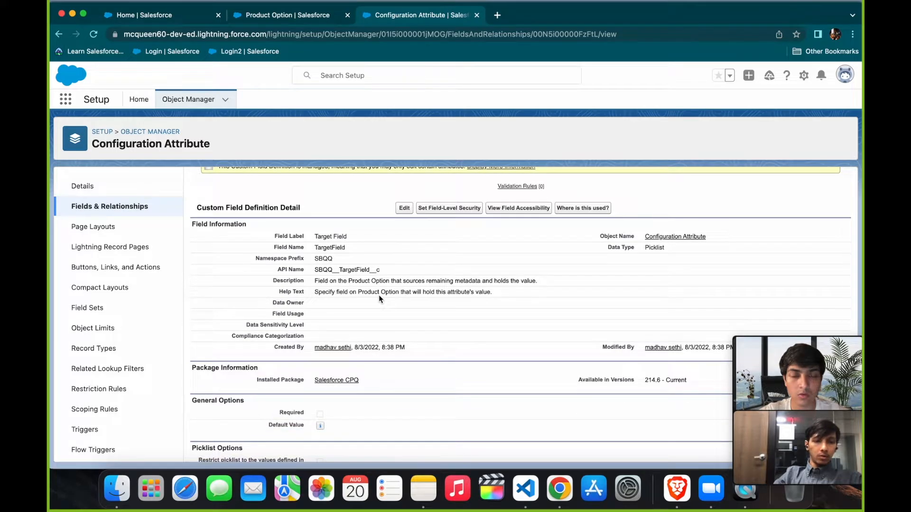
scroll(378, 294, down, 10)
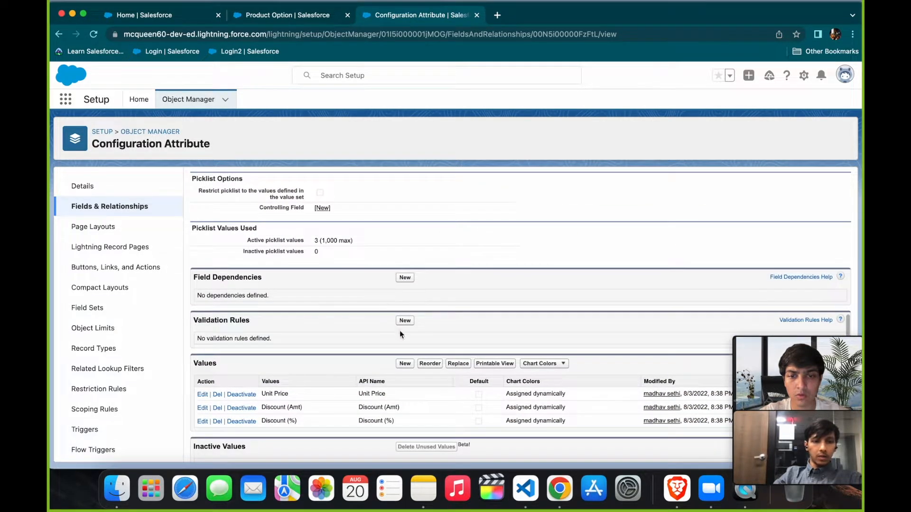
click(406, 365)
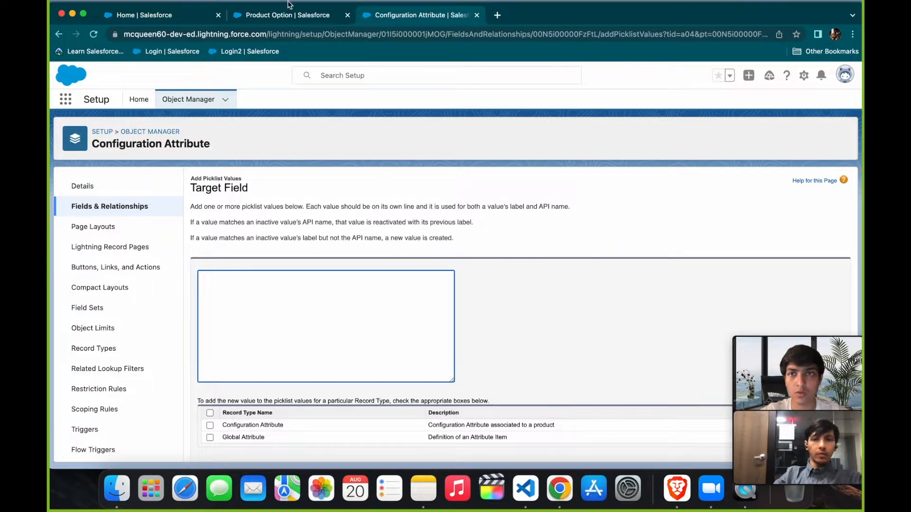
On the Product Option object, find the Size field by searching for "size" and copy its field name Size__c
click(290, 16)
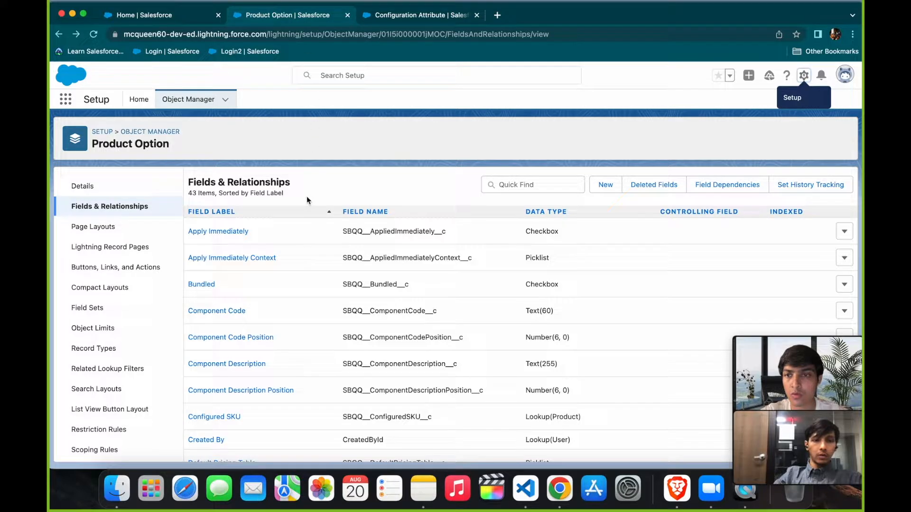
click(519, 189)
text(size)
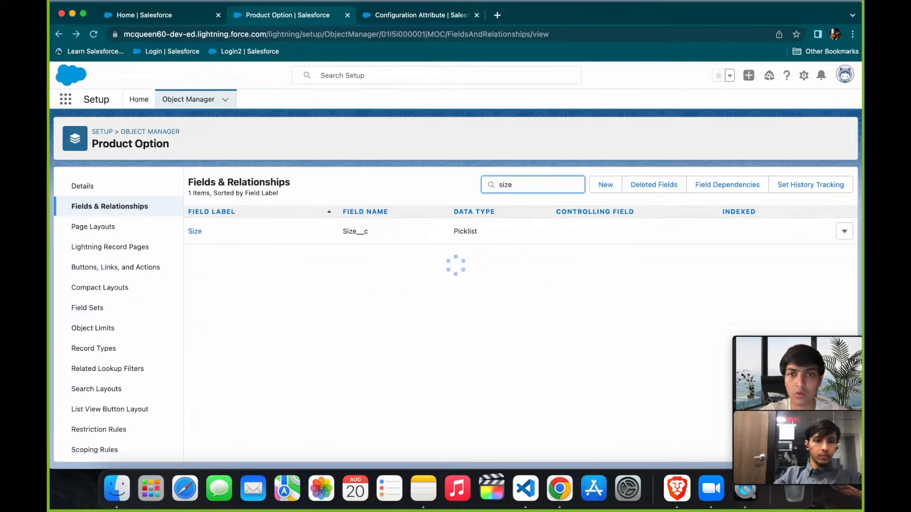
double_click(353, 230)
key(super+c)
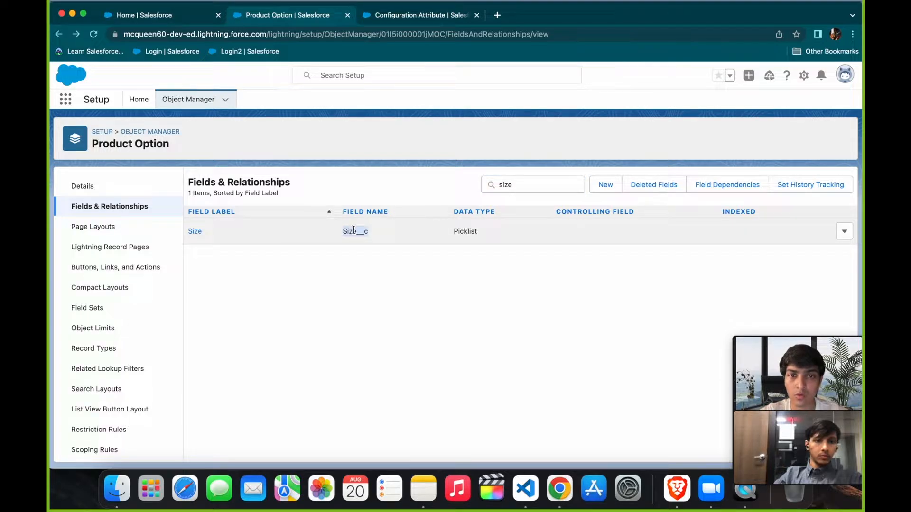
Add Size__c as a Target Field picklist value for both the Configuration Attribute and Global Attribute record types, and save it
click(439, 17)
key(super+v)
click(556, 309)
scroll(556, 309, down, 1)
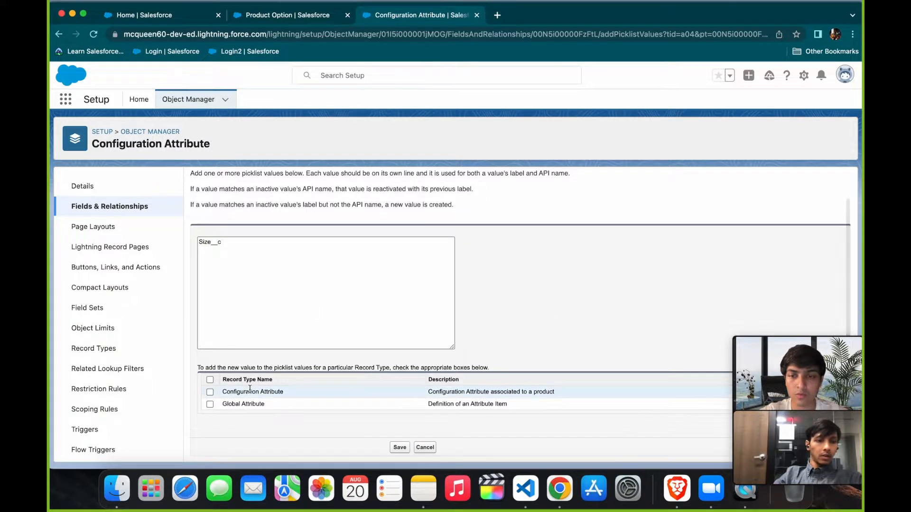
click(210, 379)
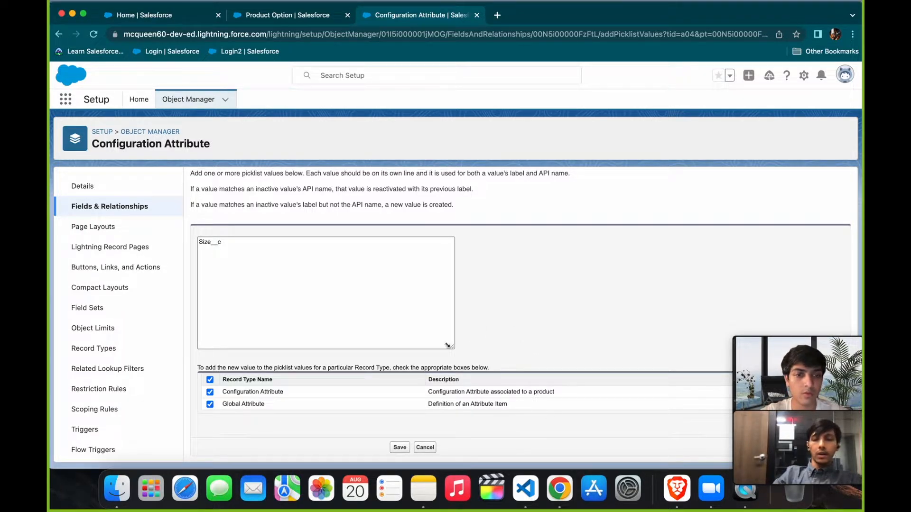
click(398, 447)
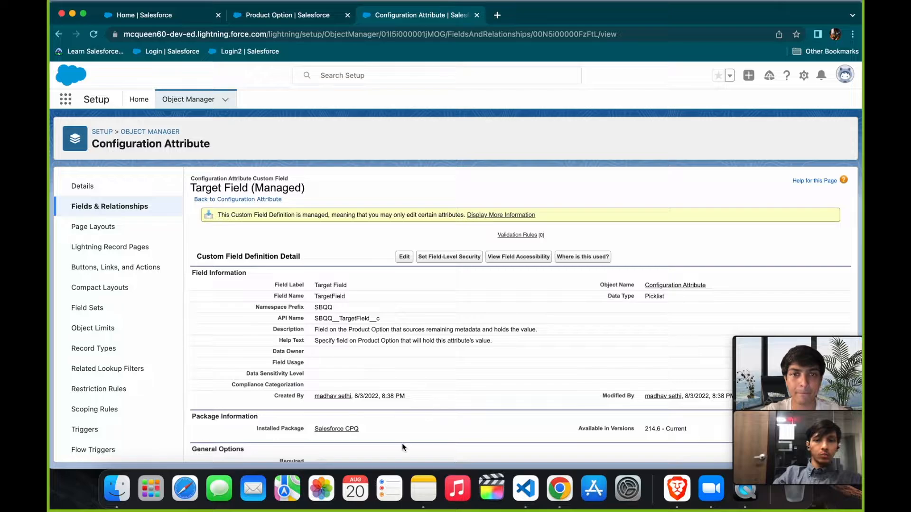
scroll(402, 443, down, 5)
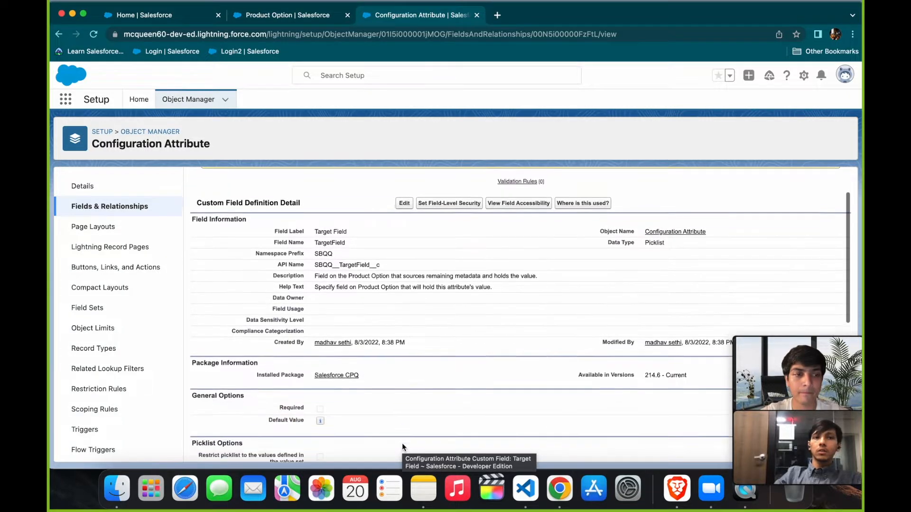
scroll(408, 347, up, 5)
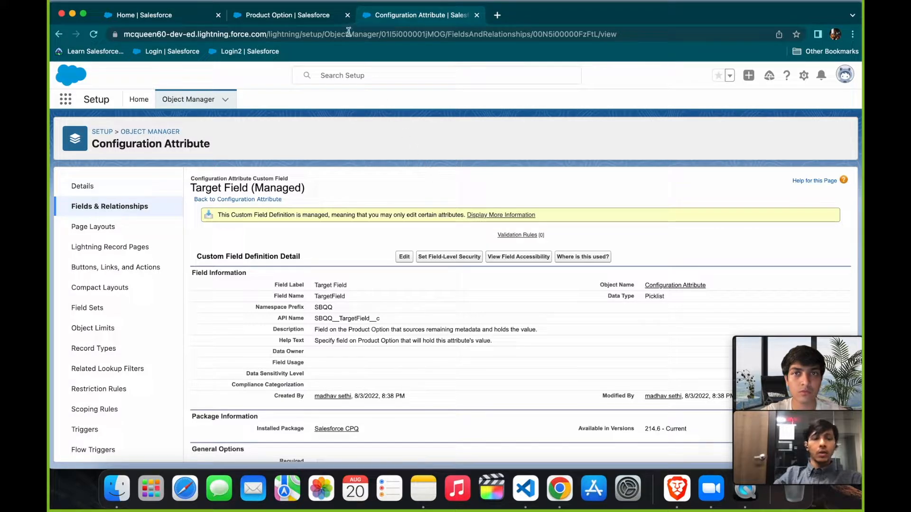
click(314, 17)
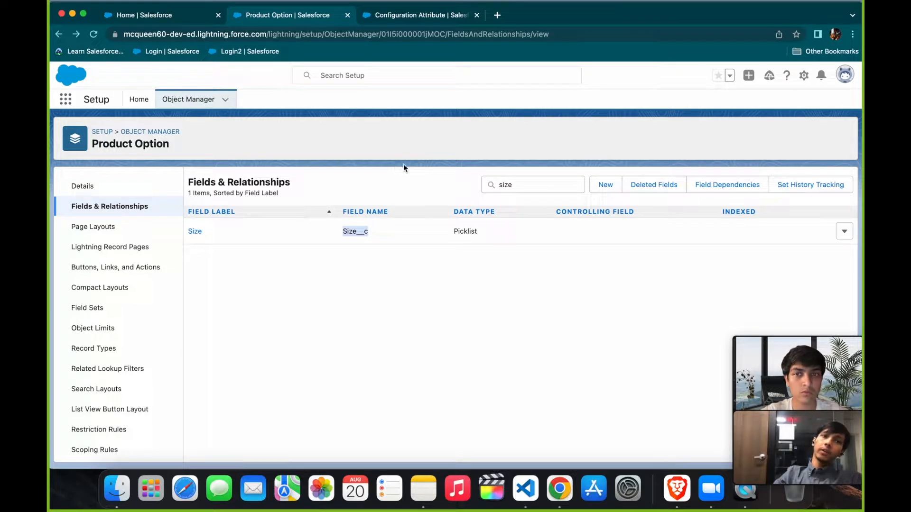
click(444, 20)
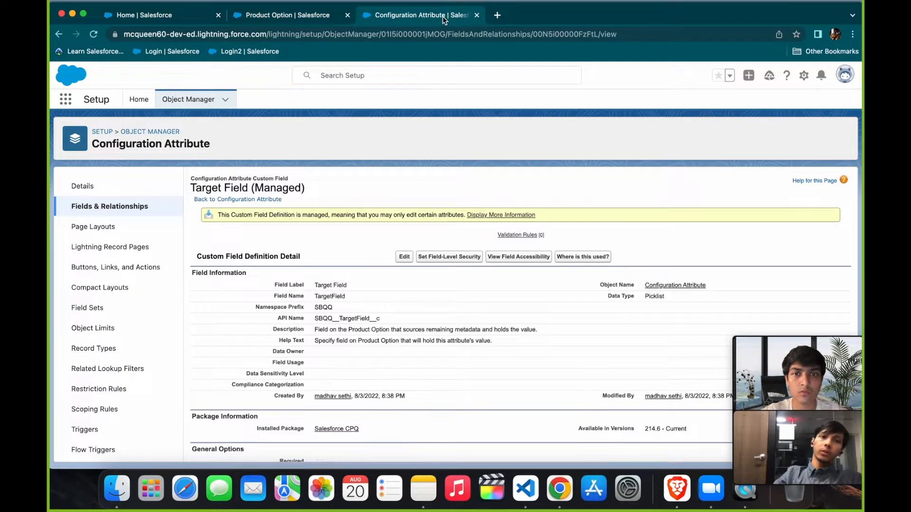
Start a new custom field on Product Option with Picklist as its data type and continue to its details
click(318, 18)
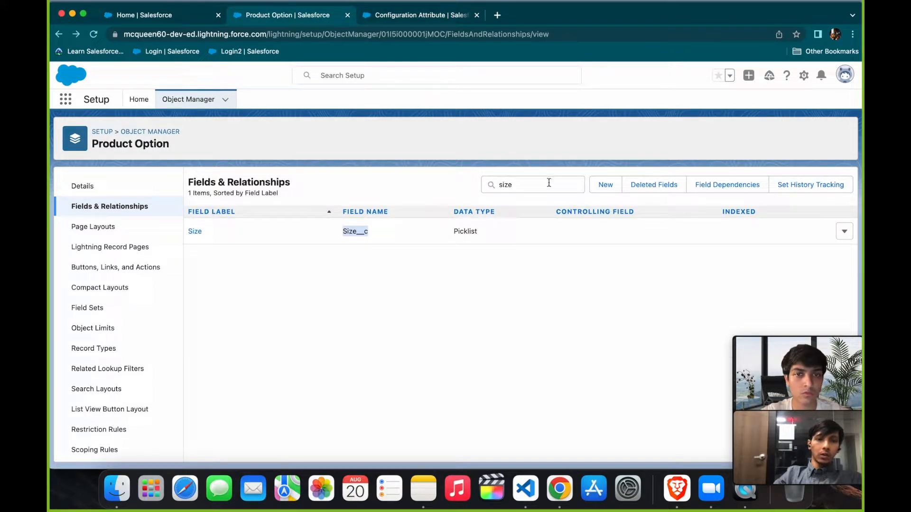
click(600, 186)
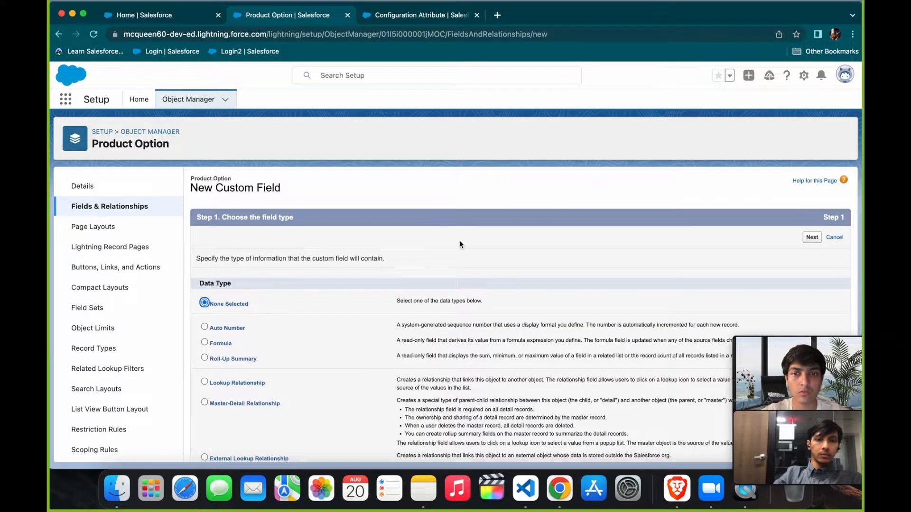
scroll(459, 243, down, 3)
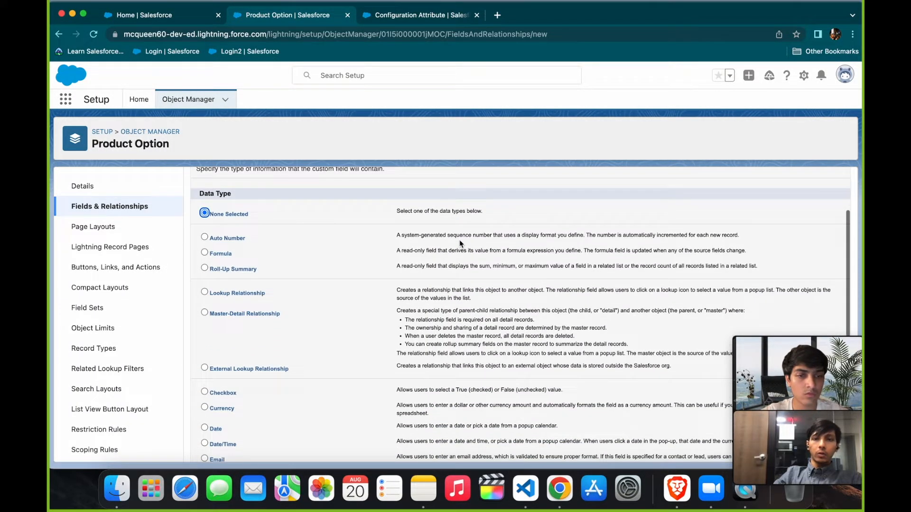
scroll(324, 296, down, 4)
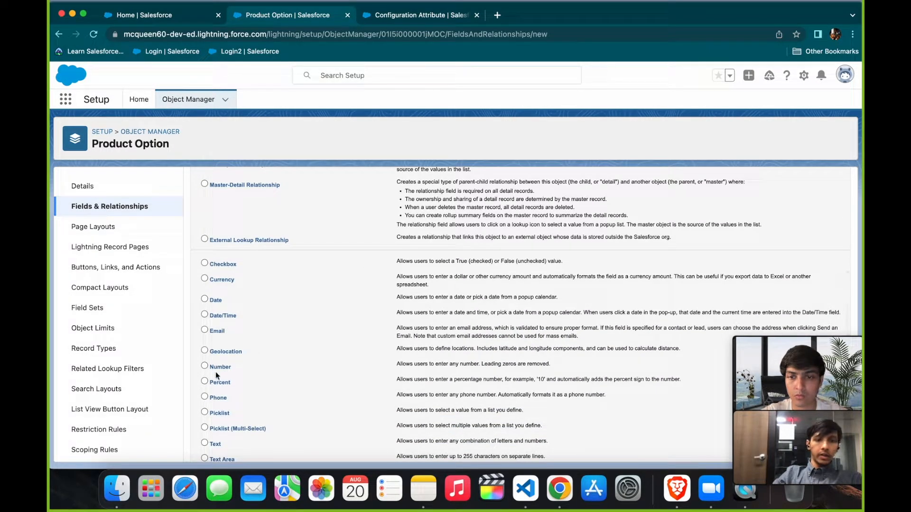
click(205, 412)
scroll(509, 261, up, 5)
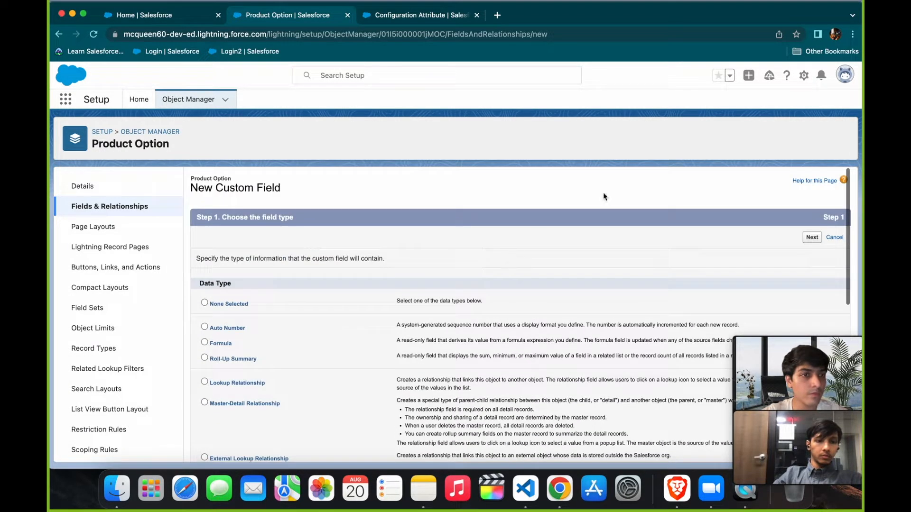
click(811, 237)
Set the new picklist's field label to Accent and let the field name fill in from it
click(381, 262)
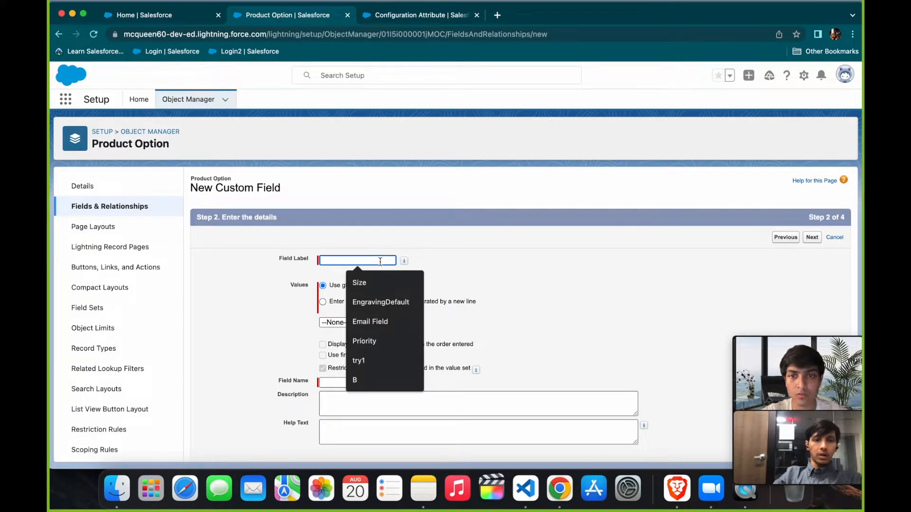
click(451, 273)
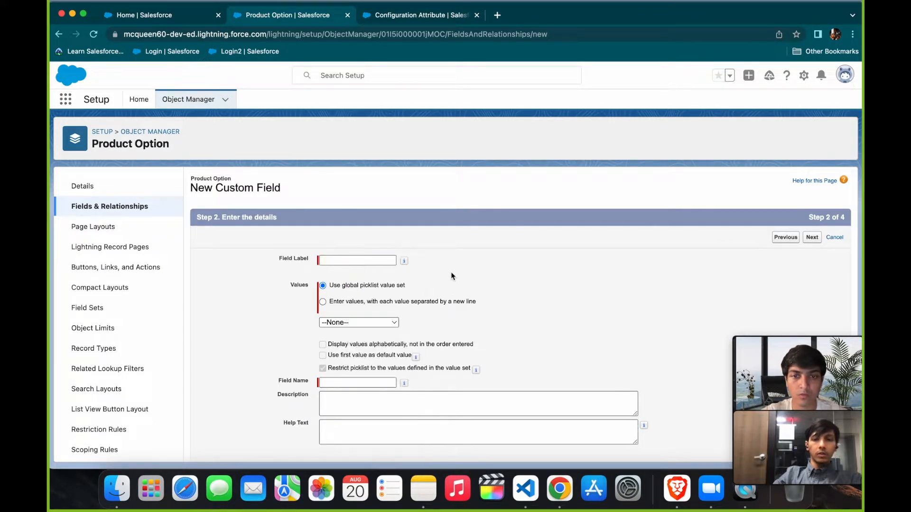
click(386, 263)
text(Accent)
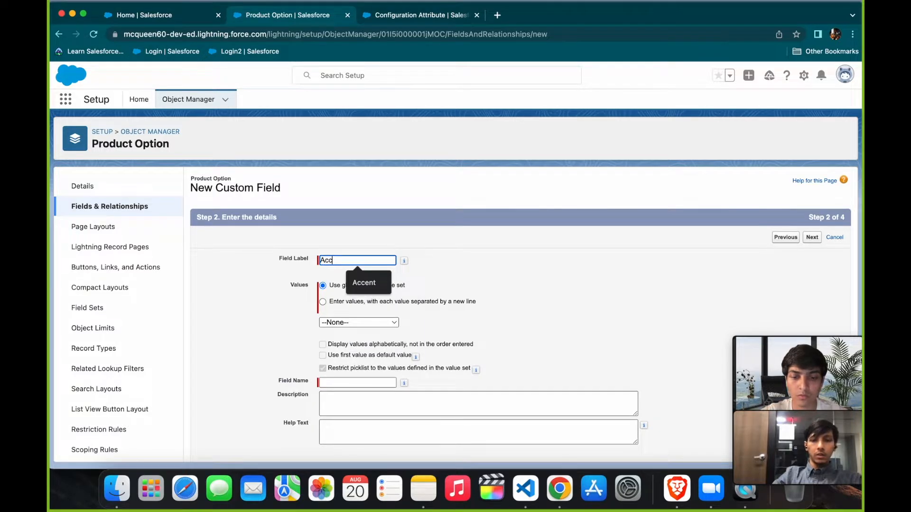
click(486, 257)
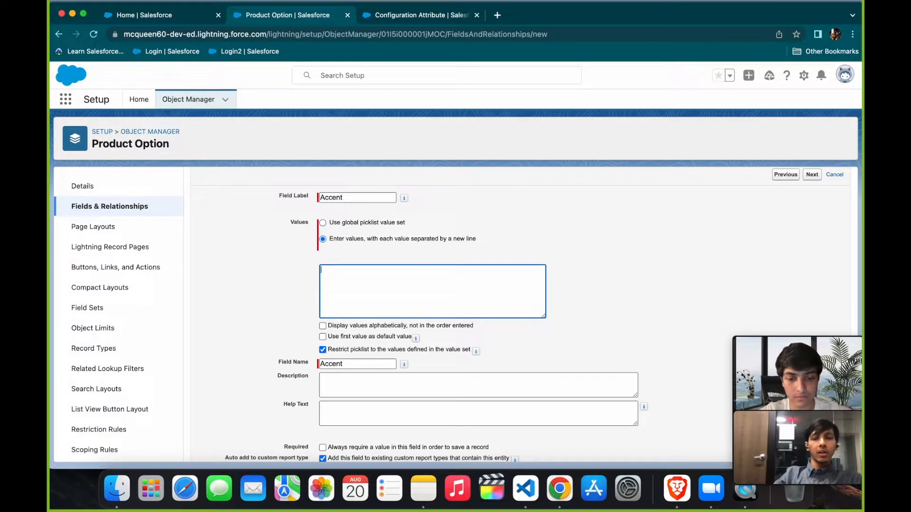
Enter Light Gray, Dark Gray and Gold as the Accent field's own picklist values on separate lines, using the first value as default
text(Light Gray)
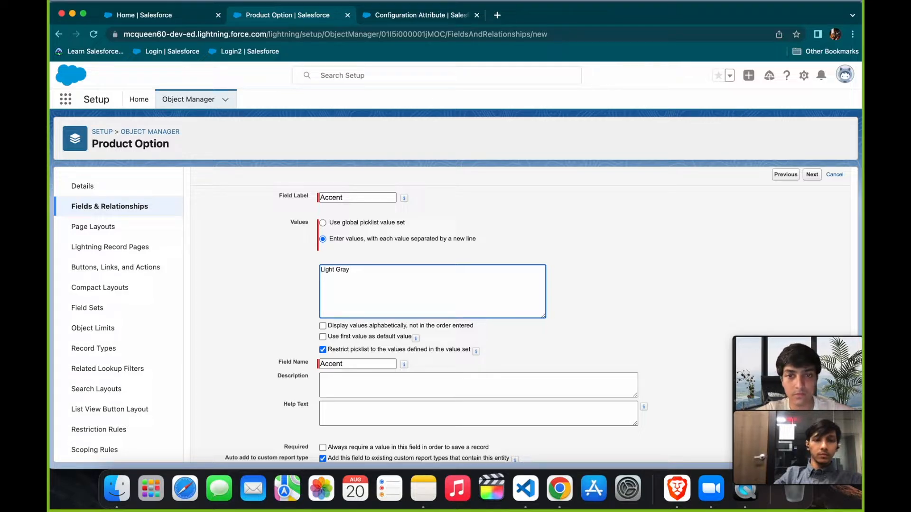
key(Return)
text(Dark Gr)
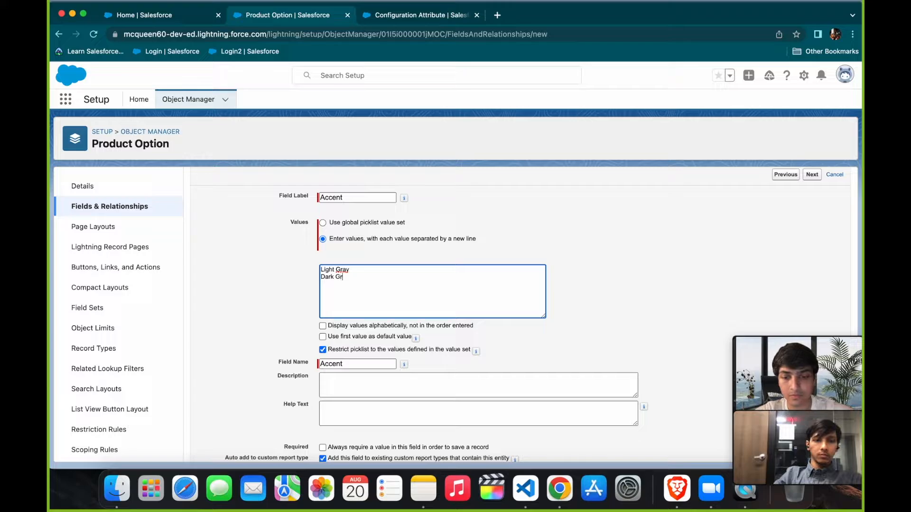
text(ay Gold)
click(585, 317)
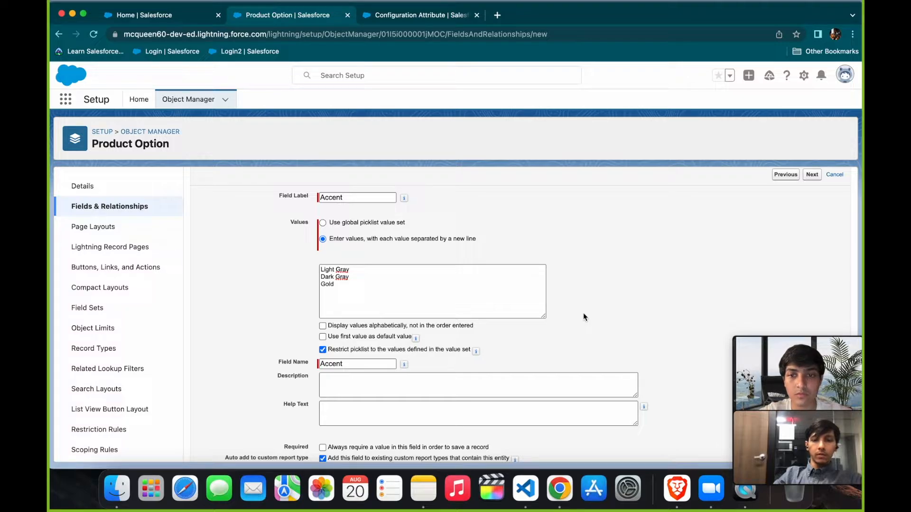
click(322, 337)
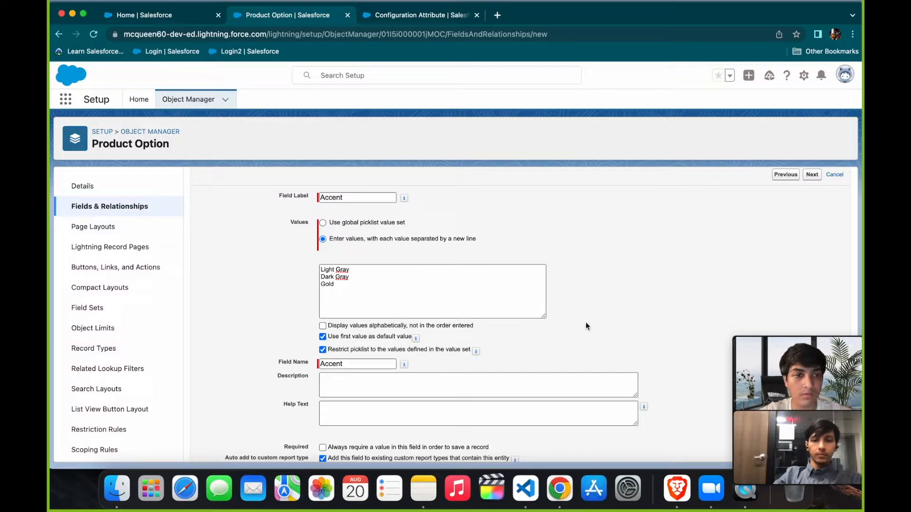
Finish the Accent field with default field-level security, add it to both Product Option page layouts, and save it
scroll(586, 326, down, 1)
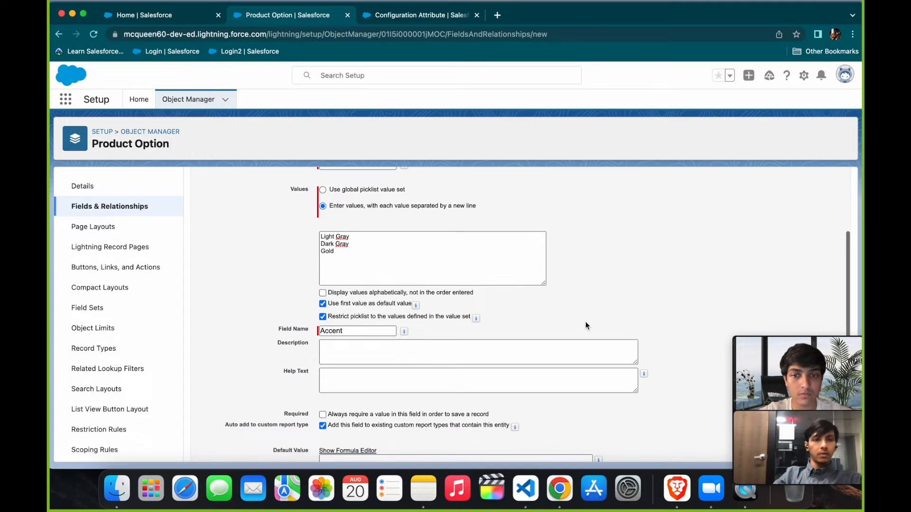
scroll(588, 319, up, 3)
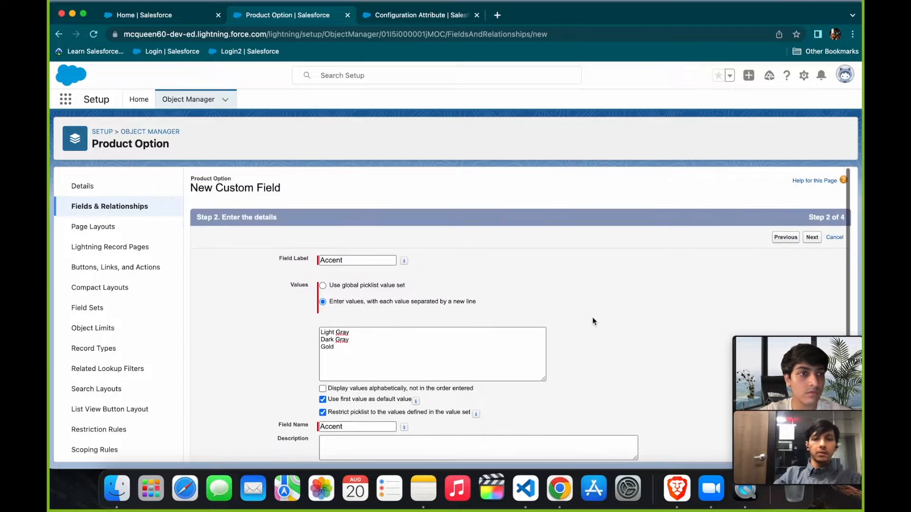
click(812, 238)
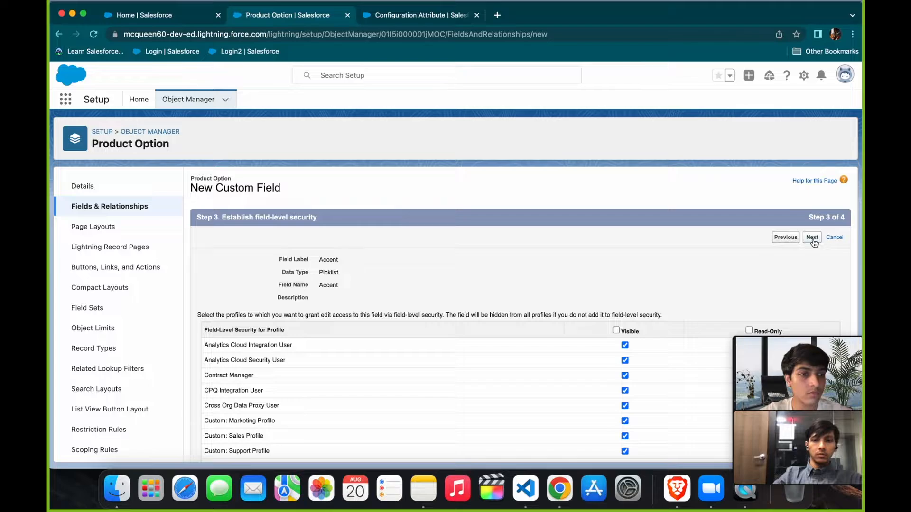
click(812, 238)
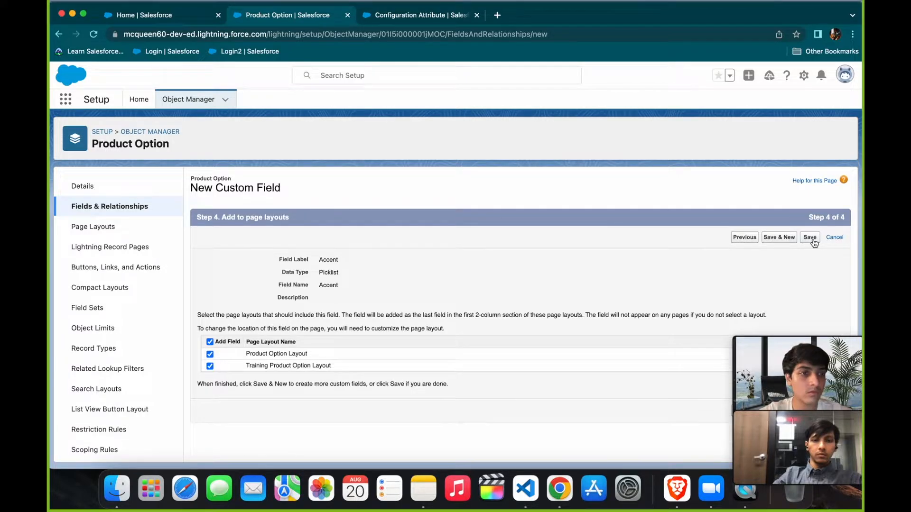
click(812, 239)
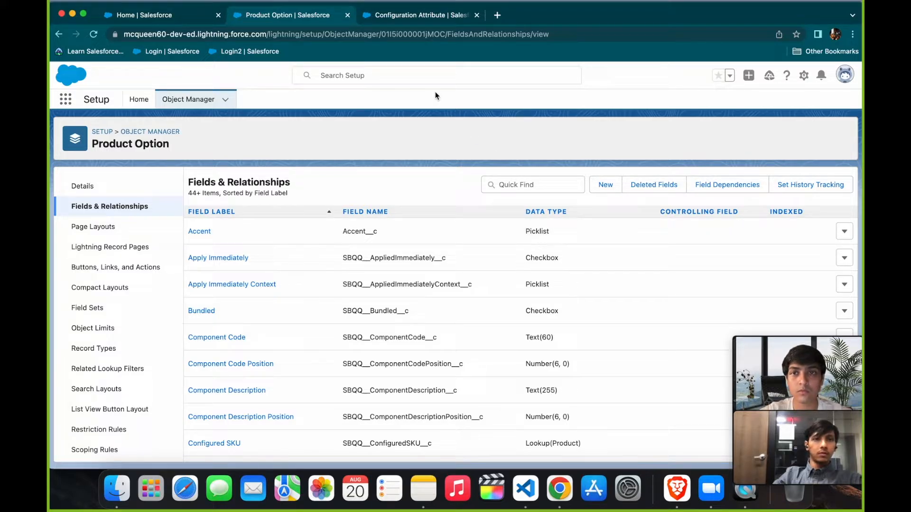
Add Accent__c, the Accent field's API name on Product Option, as a Target Field value for both Configuration Attribute record types and save
click(429, 19)
scroll(363, 248, down, 10)
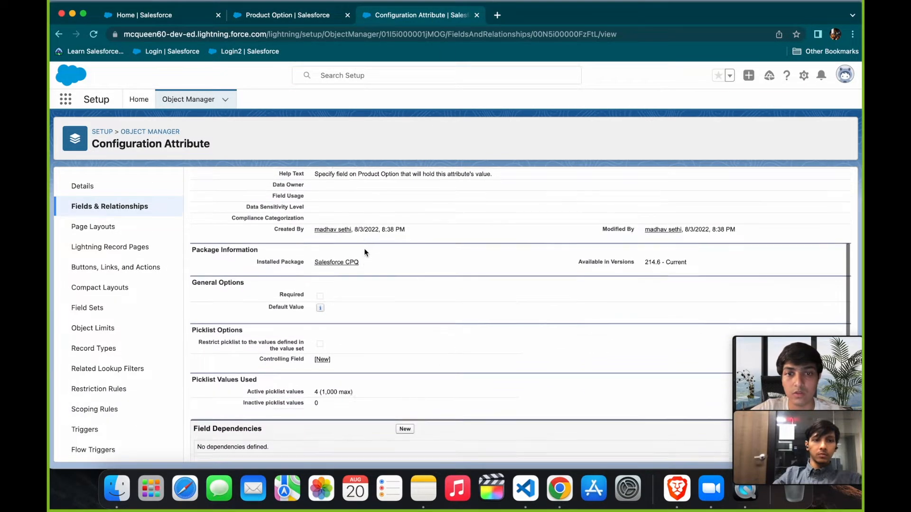
scroll(364, 251, down, 2)
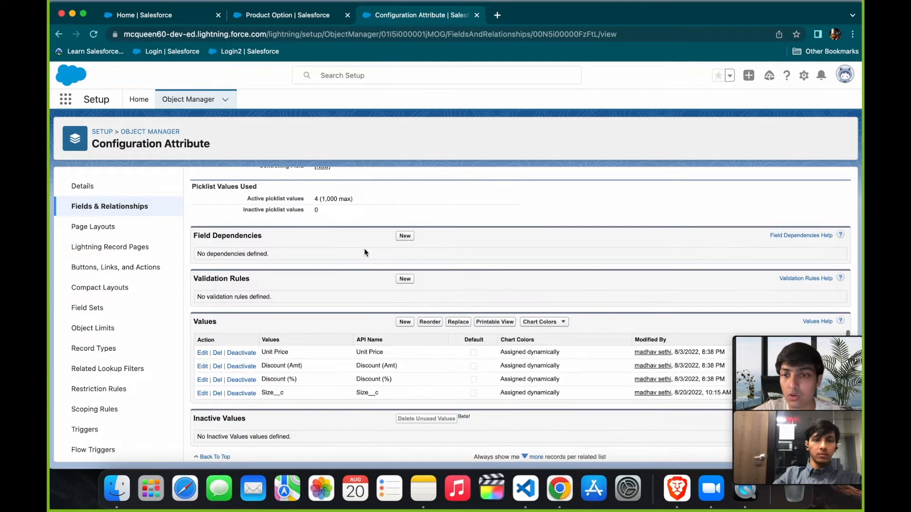
click(405, 322)
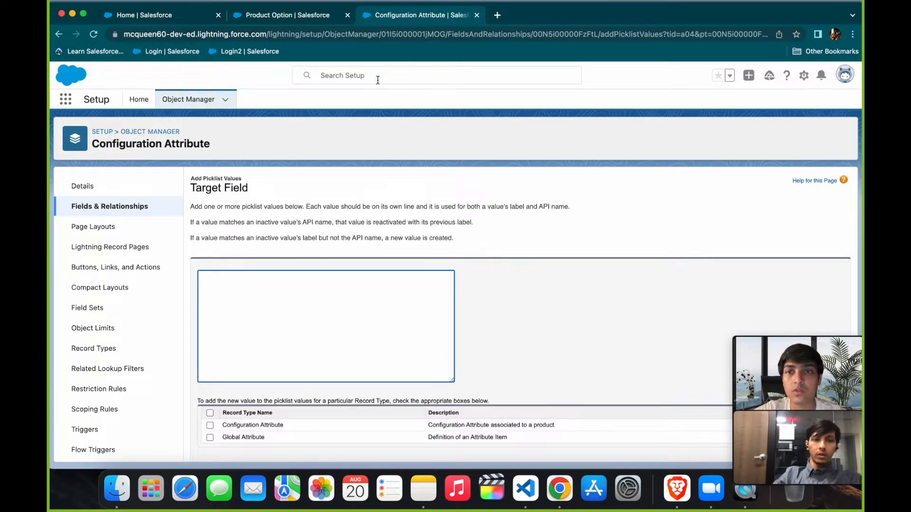
click(321, 16)
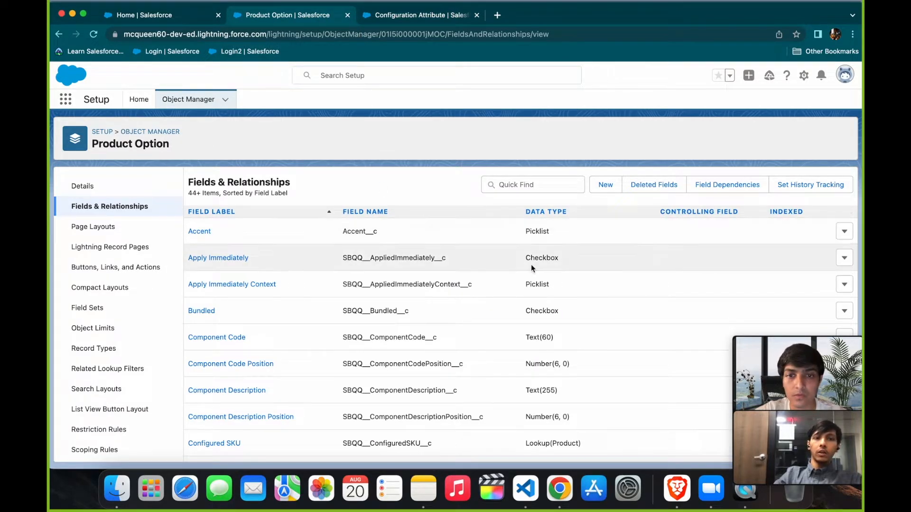
scroll(476, 347, down, 2)
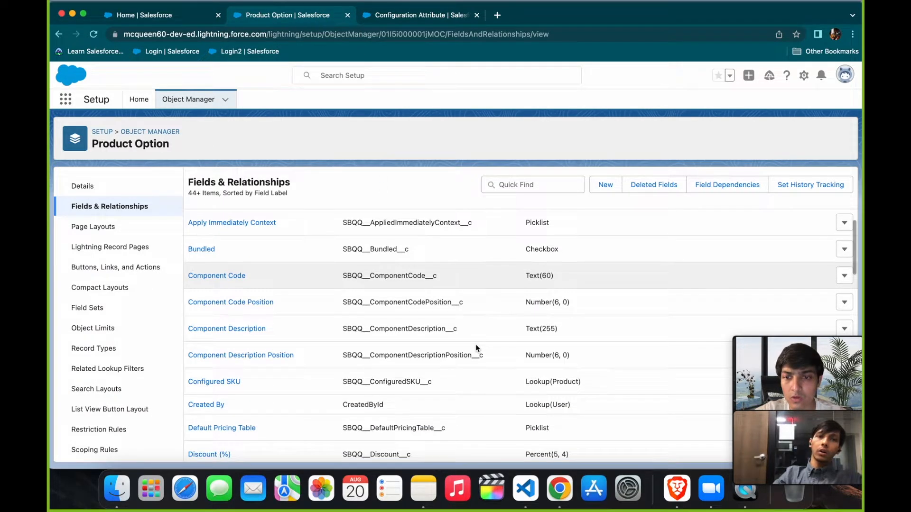
scroll(476, 344, up, 3)
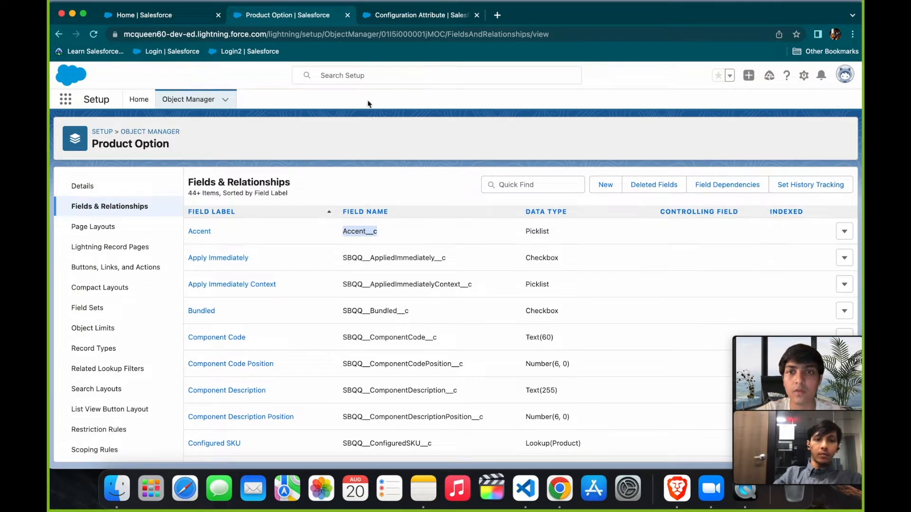
click(407, 21)
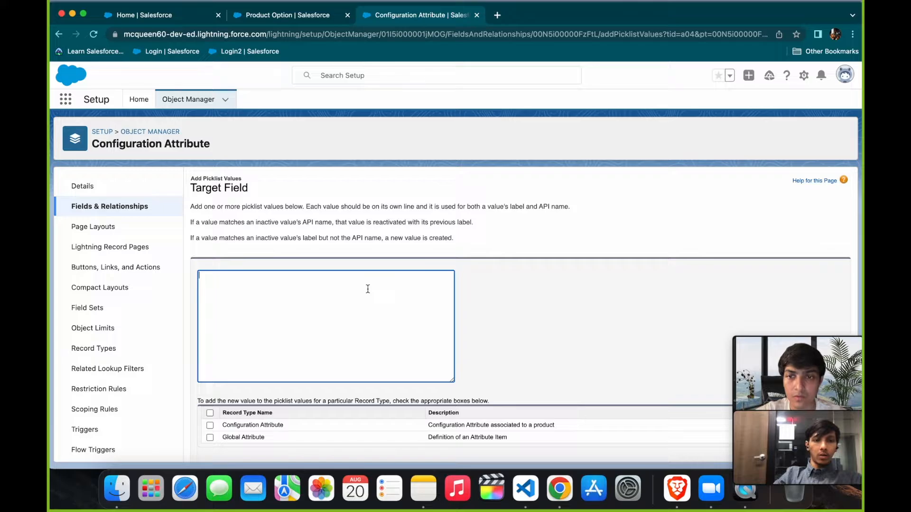
text(Accent__c)
click(530, 319)
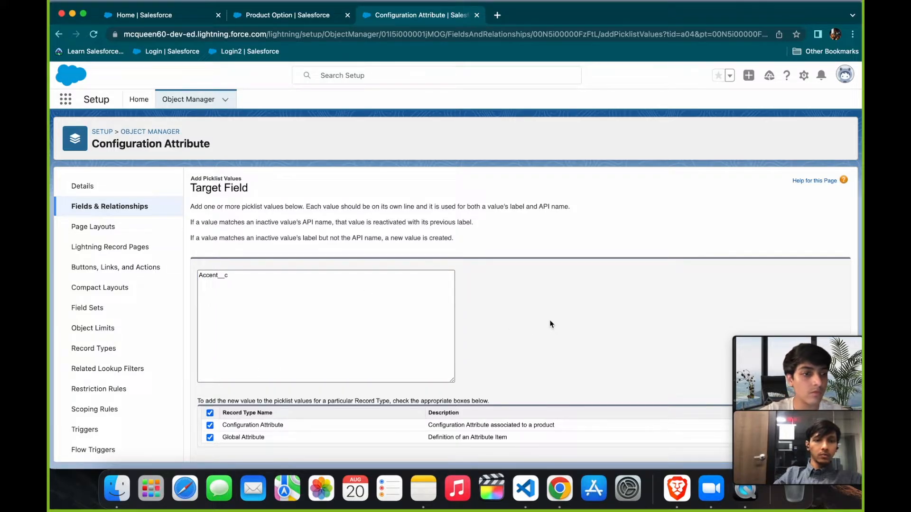
scroll(549, 320, down, 2)
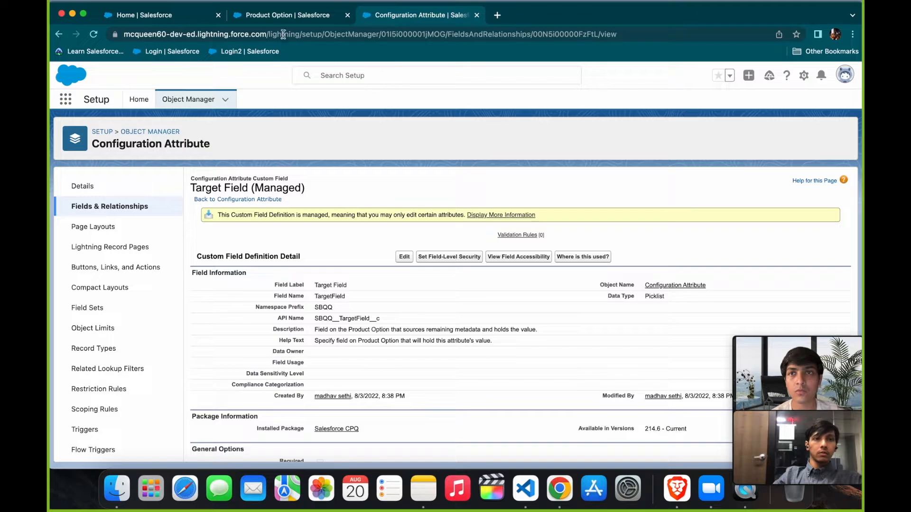
Search the All Products list for smartwatch and open the Smartwatch product record
click(176, 16)
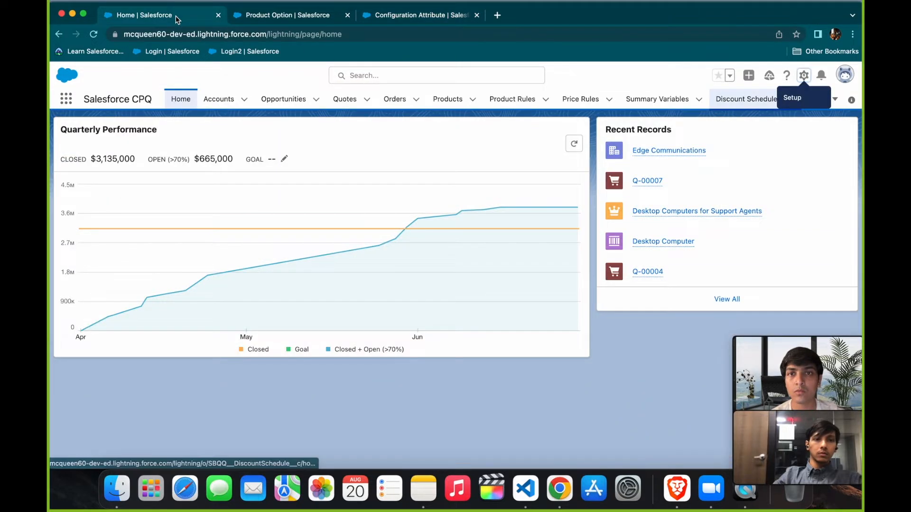
click(458, 102)
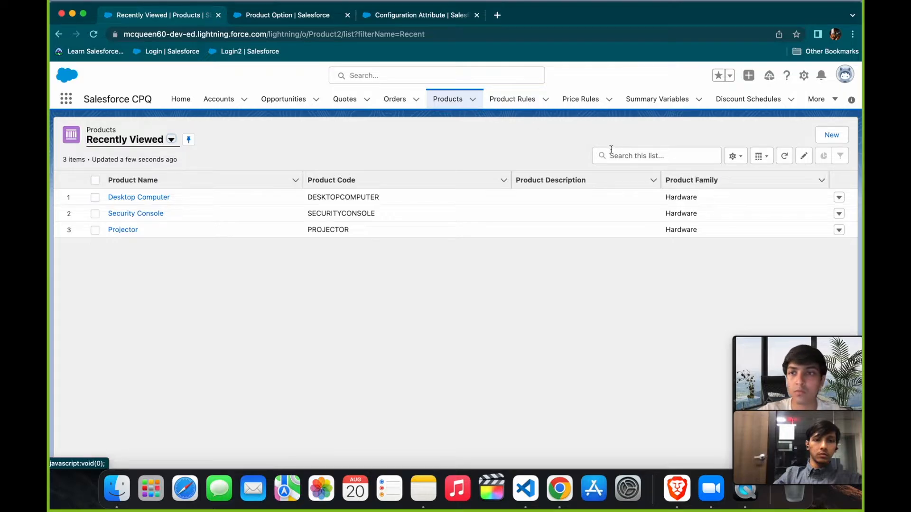
click(169, 139)
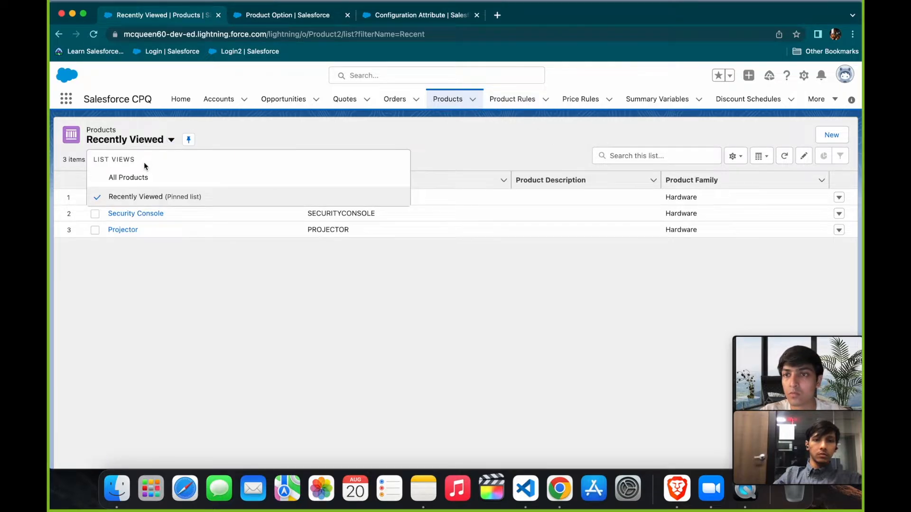
click(142, 176)
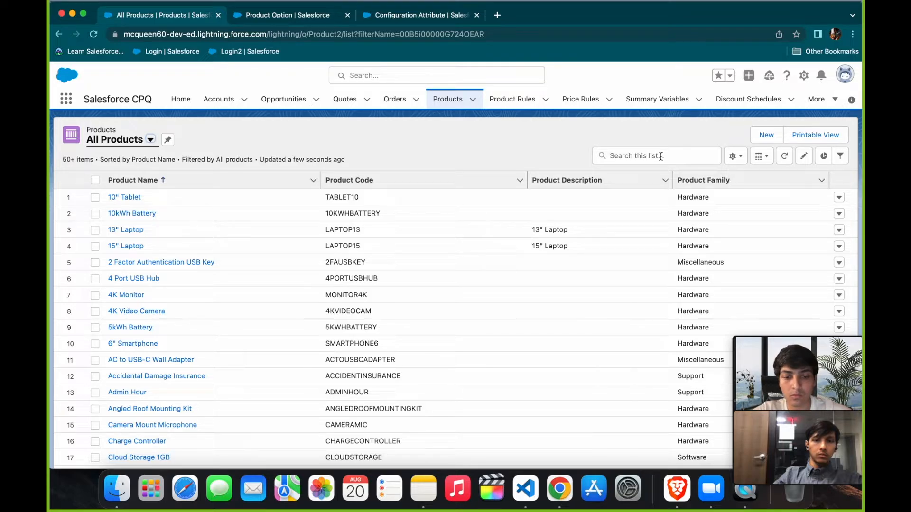
click(660, 156)
click(661, 156)
text(smart)
text(watch)
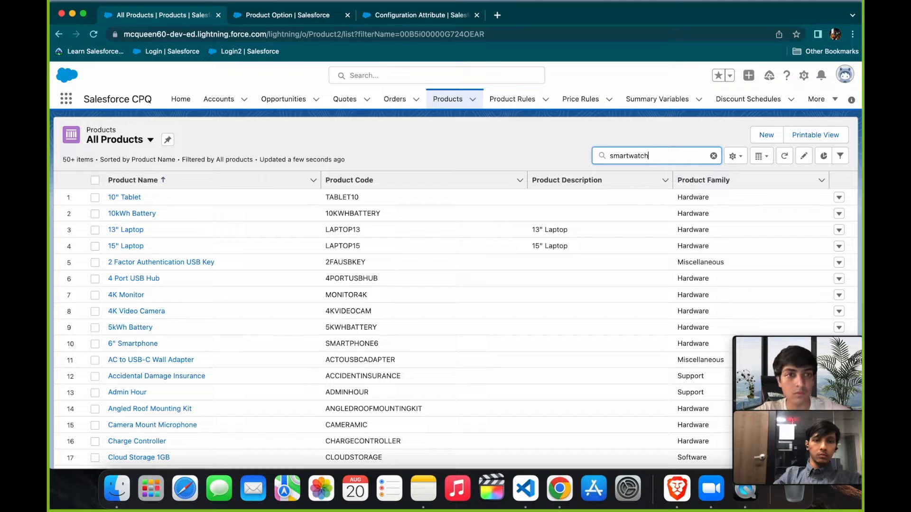
key(Return)
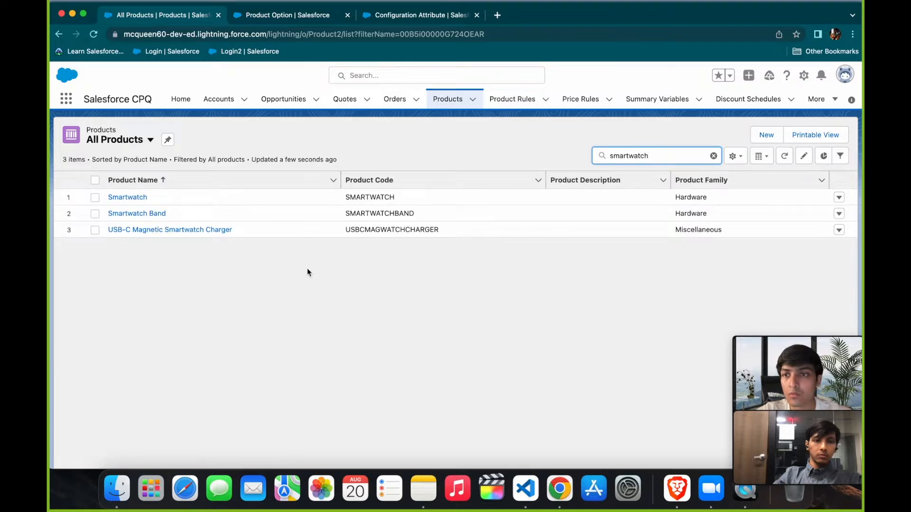
click(132, 197)
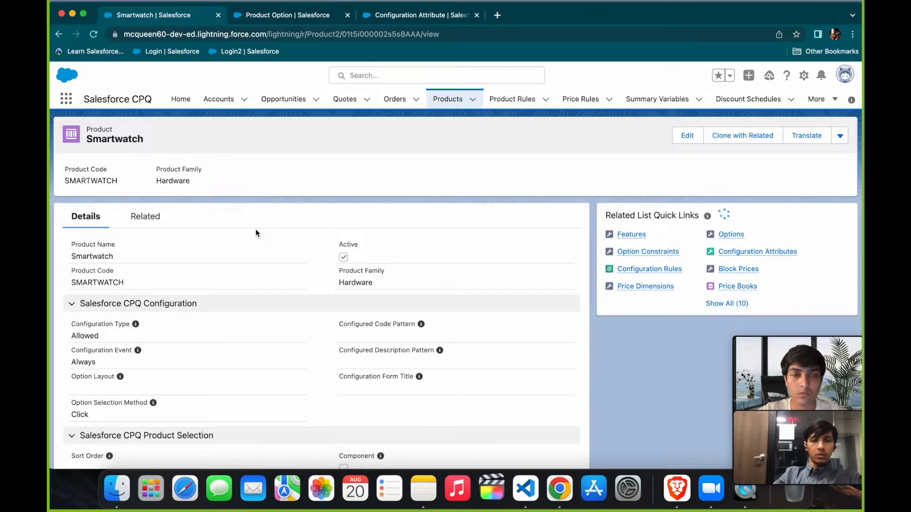
Start a new configuration attribute on the Smartwatch product, named Size, with Size__c as its target field
click(156, 221)
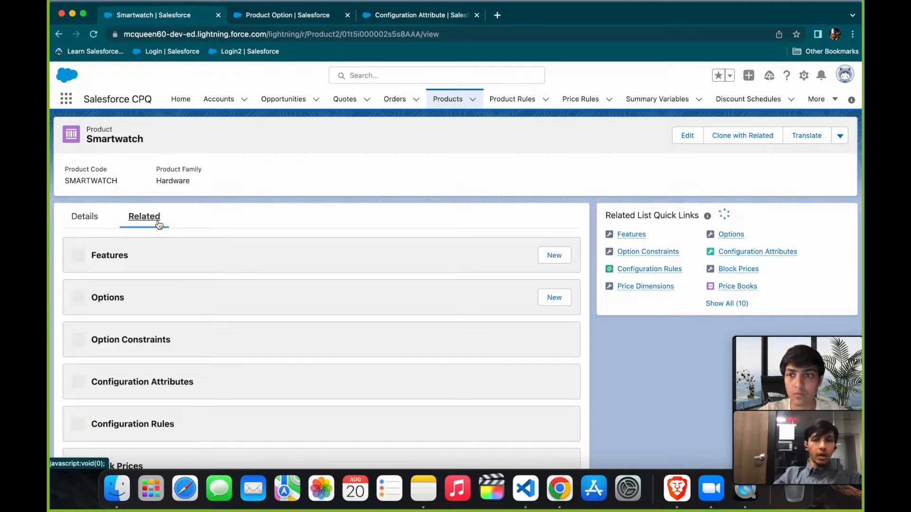
scroll(320, 253, down, 5)
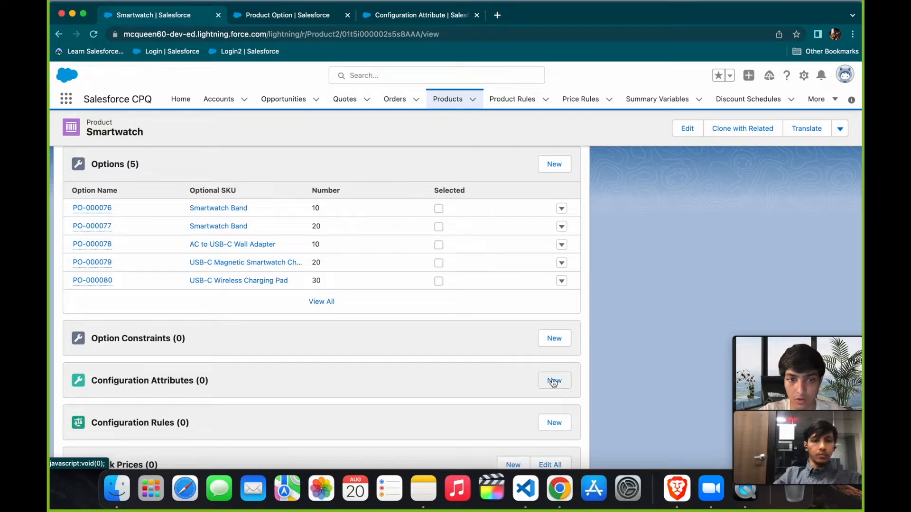
click(552, 381)
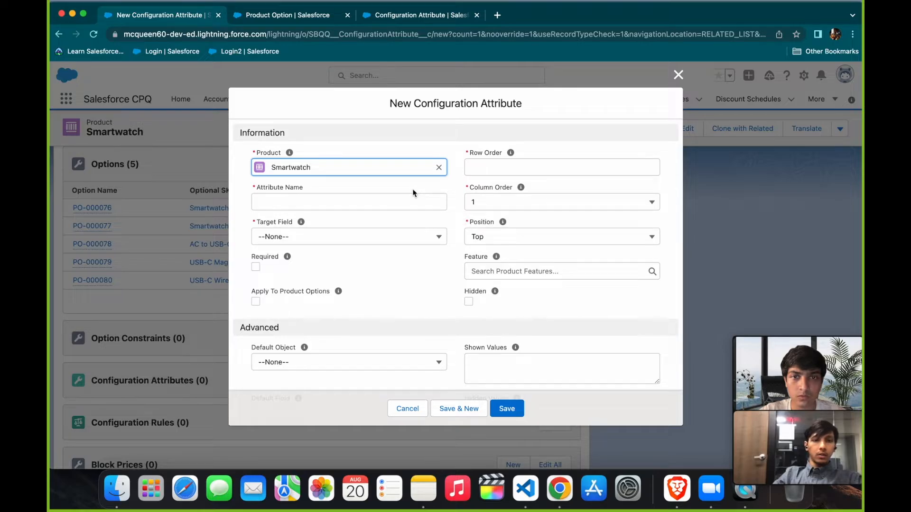
click(411, 201)
text(Size)
click(450, 184)
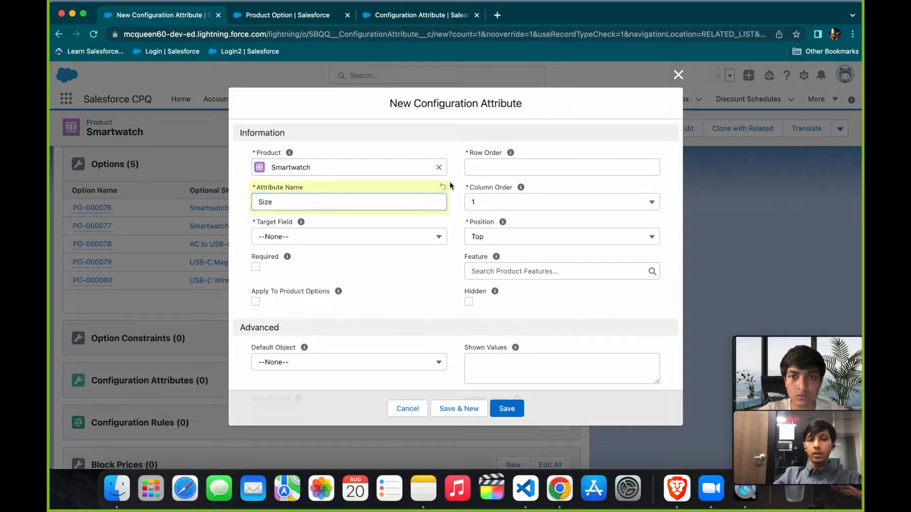
click(420, 237)
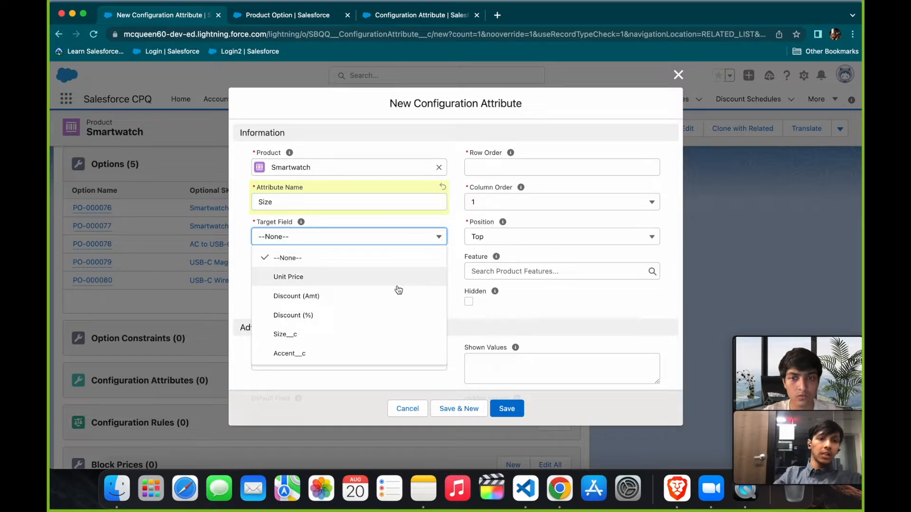
click(387, 335)
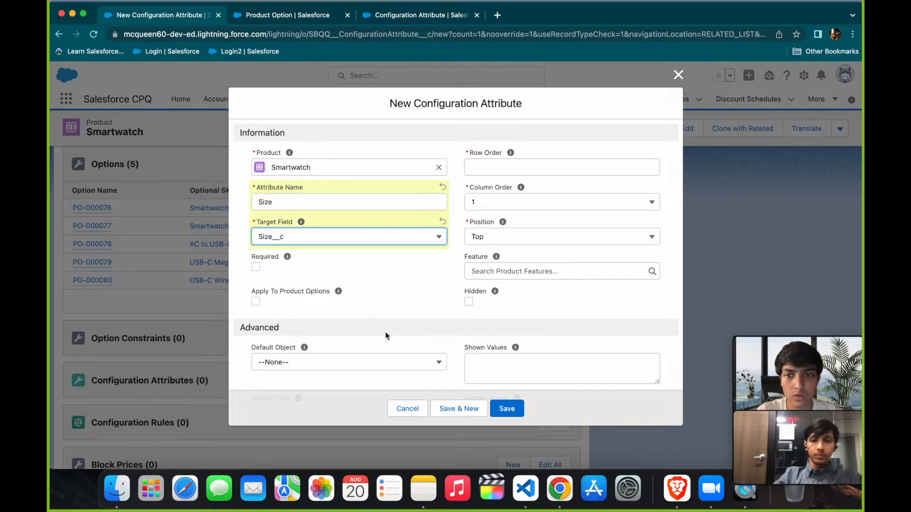
Set the Size attribute's row order to 10 and save it with column order 1 and position Top
click(508, 165)
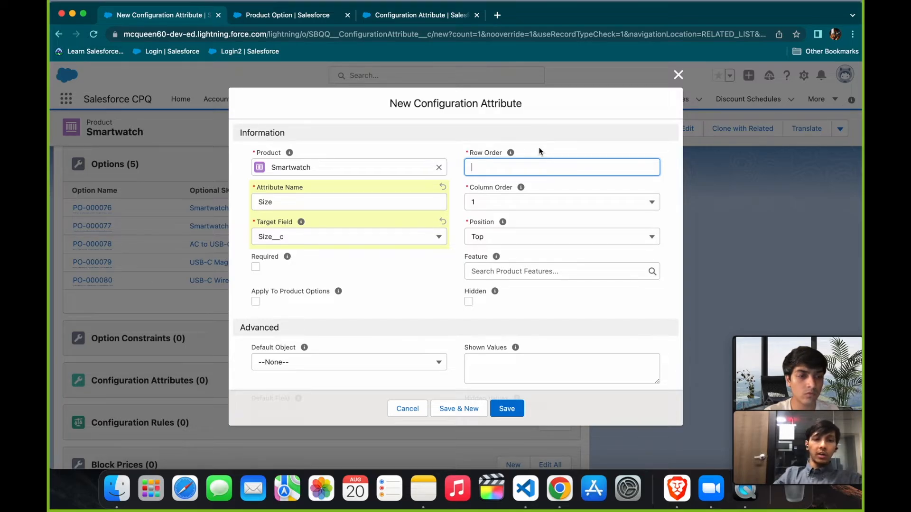
text(10)
click(452, 155)
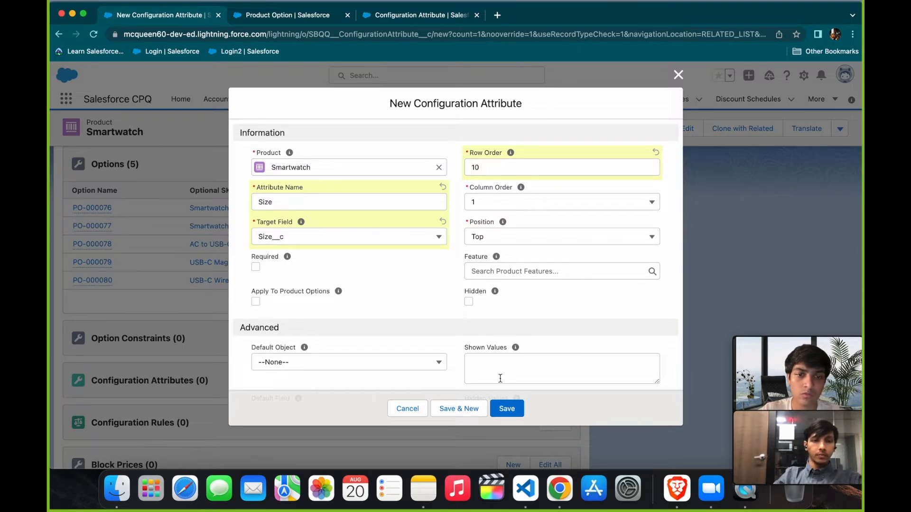
click(506, 410)
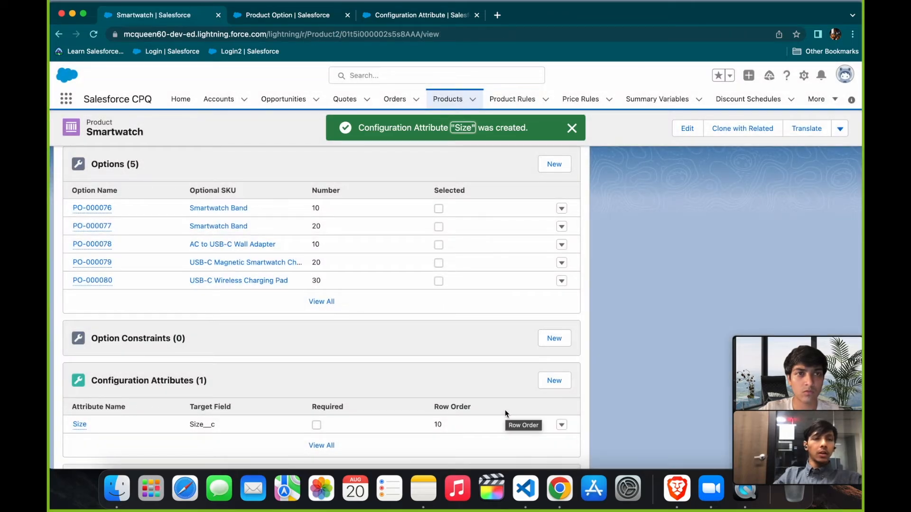
Start another configuration attribute on Smartwatch, named Accent, with Accent__c as its target field
click(554, 380)
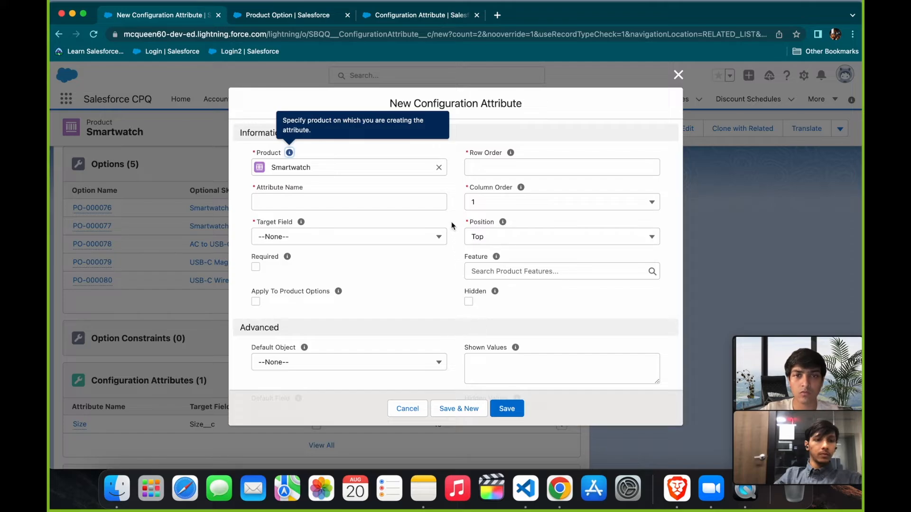
click(431, 204)
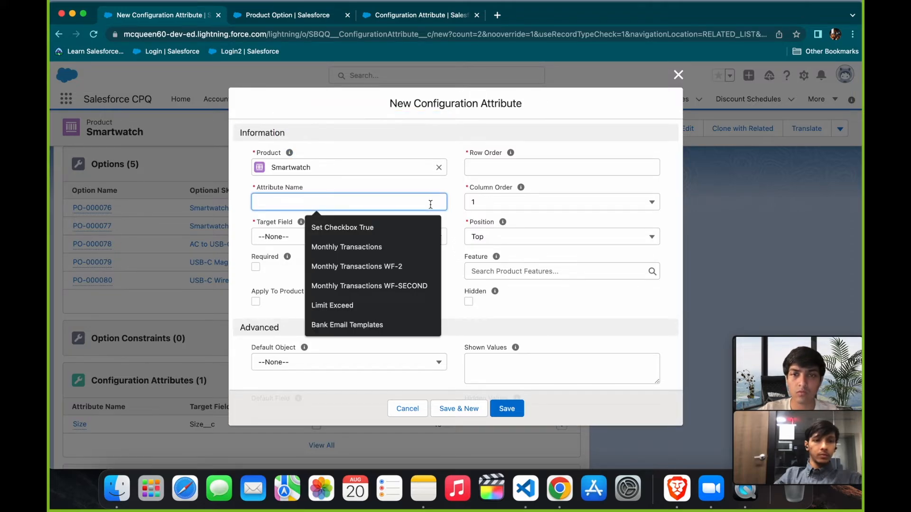
text(Accent)
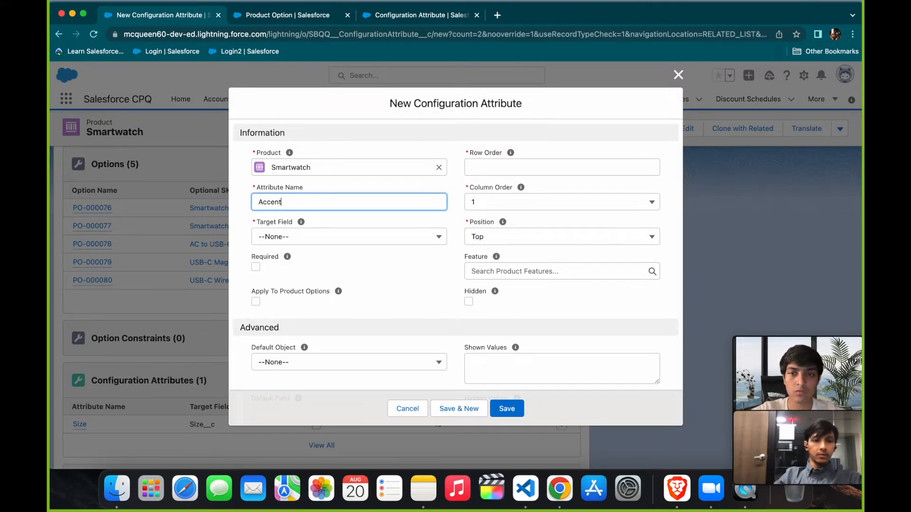
click(409, 236)
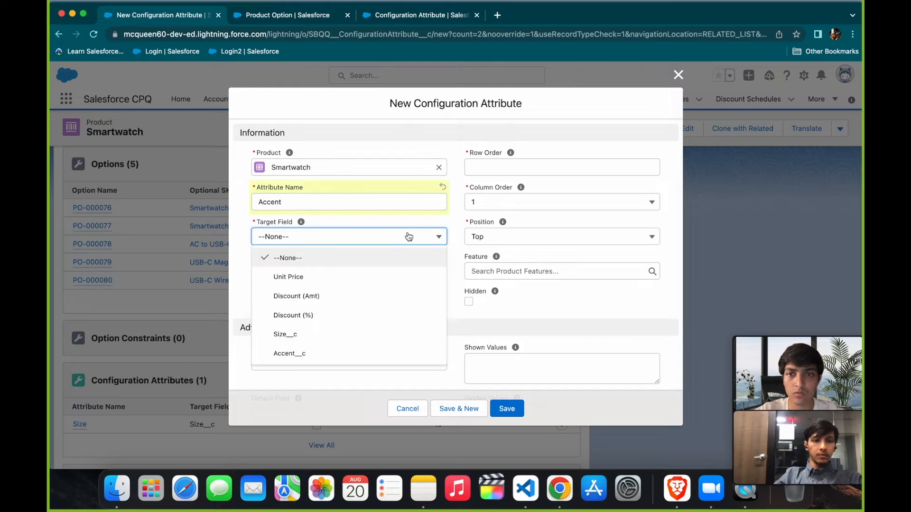
click(385, 351)
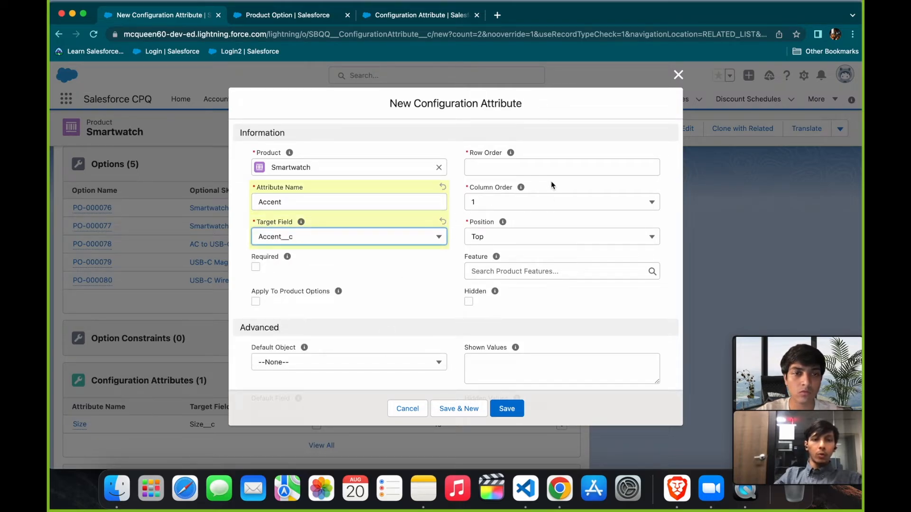
Set the Accent attribute's row order to 20, save it, and dismiss the notification
click(551, 168)
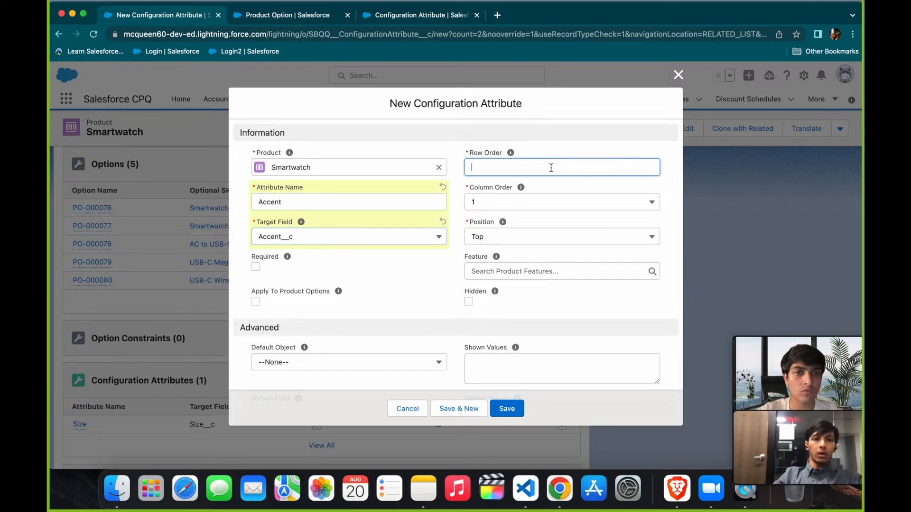
text(20)
click(579, 142)
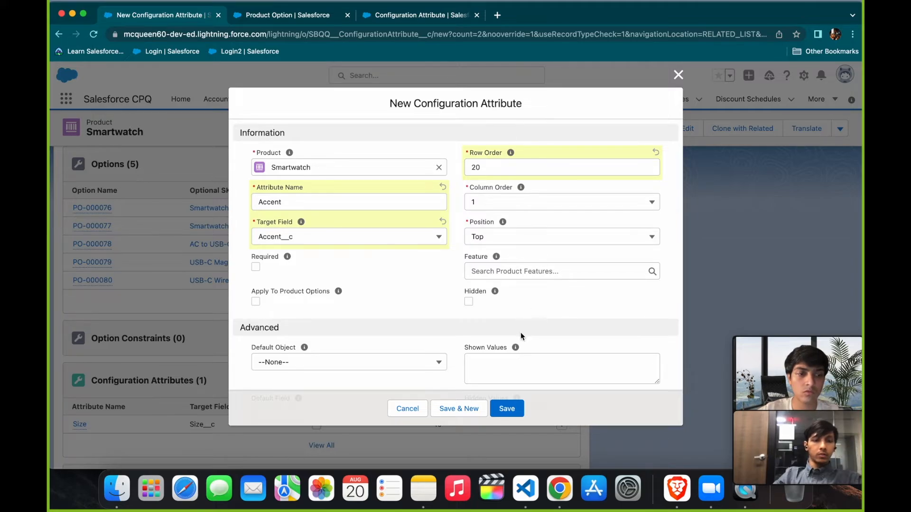
click(511, 405)
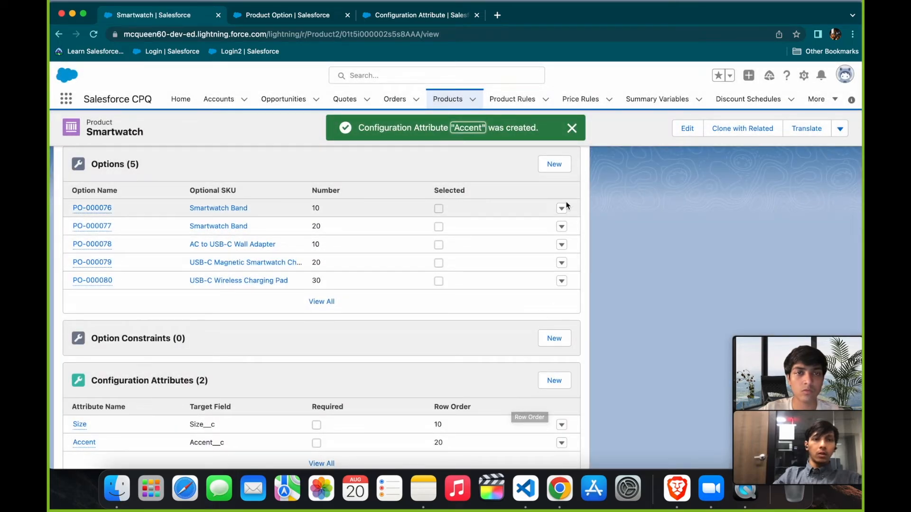
click(572, 130)
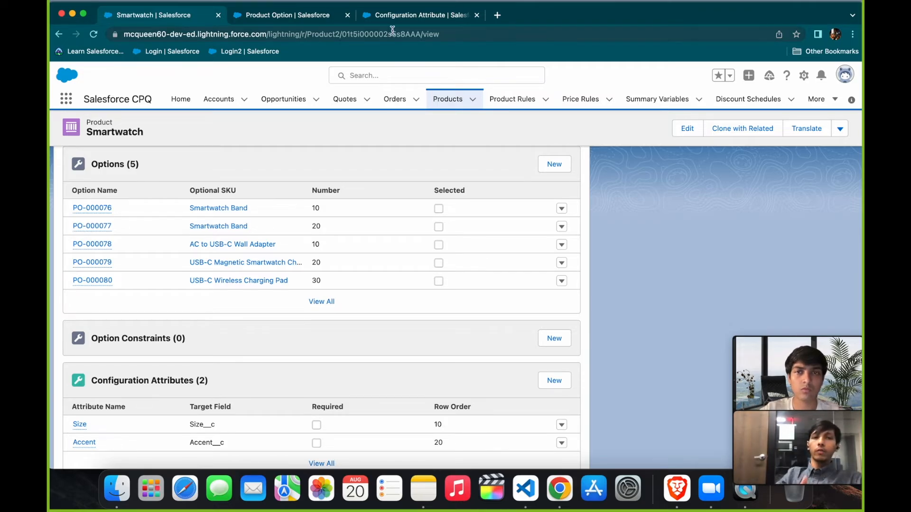
Open Quotes in a new browser tab and open quote Q-00045 from the All list view
super+click(346, 105)
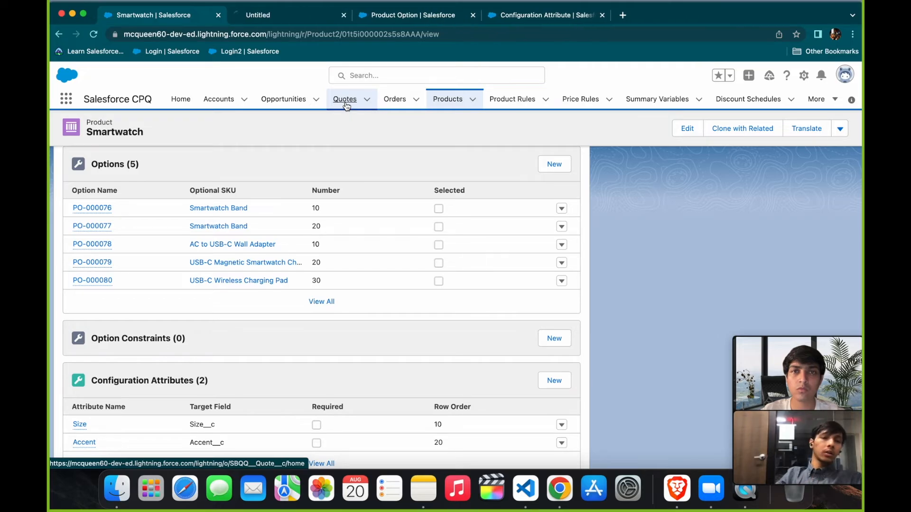
click(307, 15)
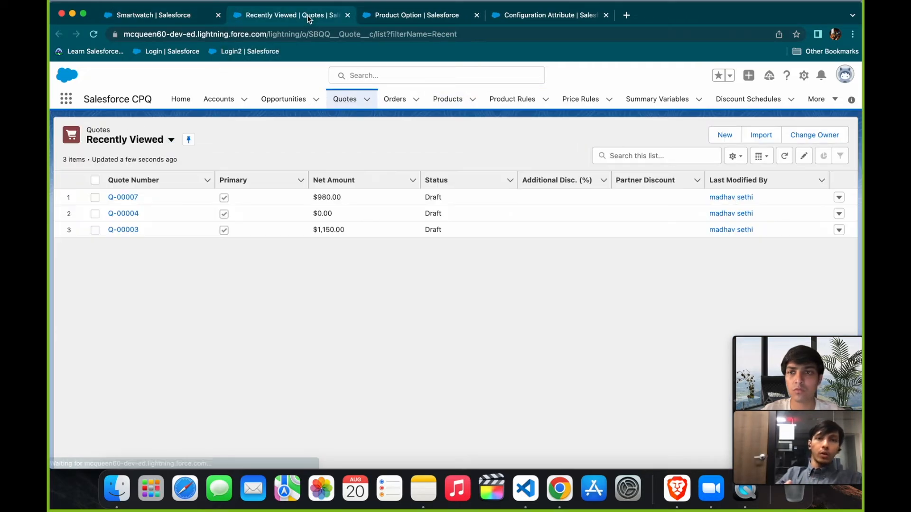
click(165, 143)
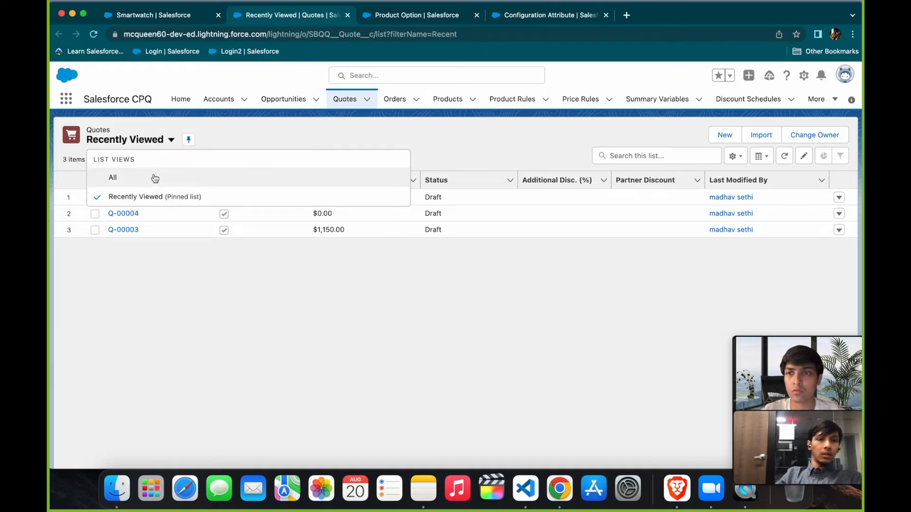
click(152, 179)
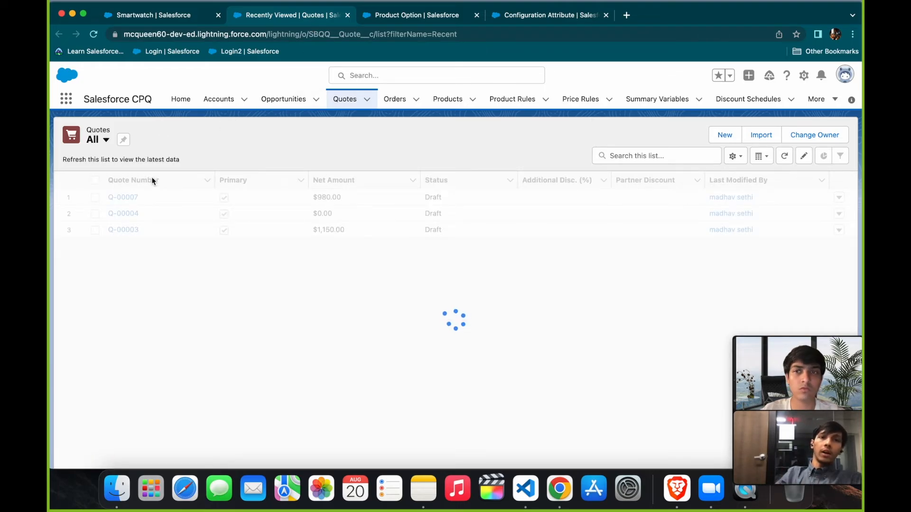
scroll(168, 283, down, 3)
scroll(168, 283, down, 6)
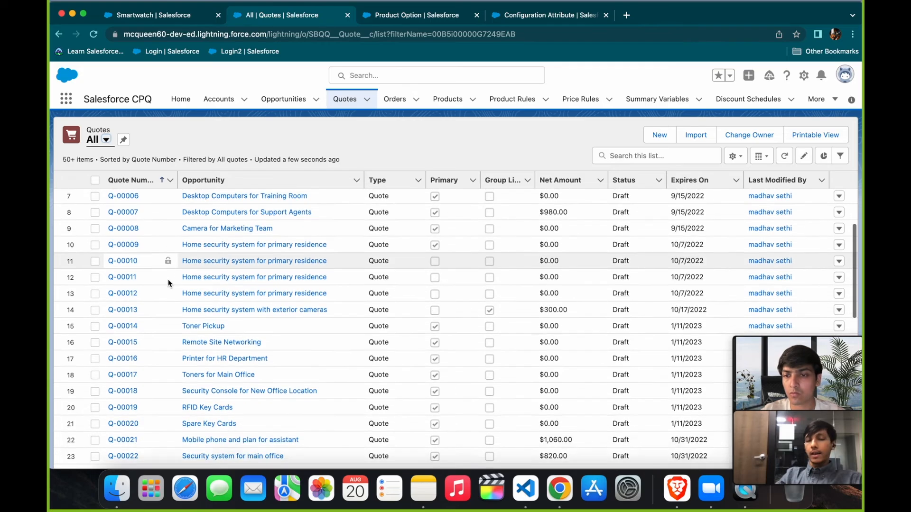
scroll(168, 283, down, 6)
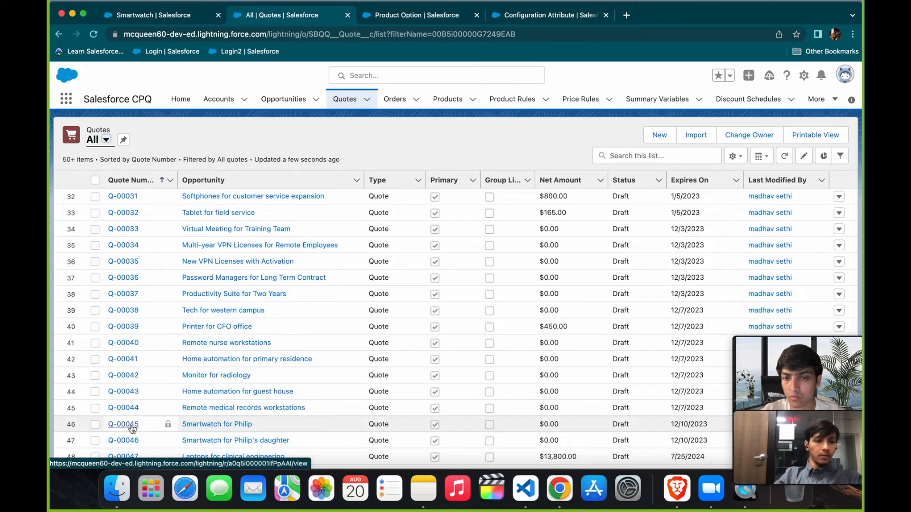
click(136, 425)
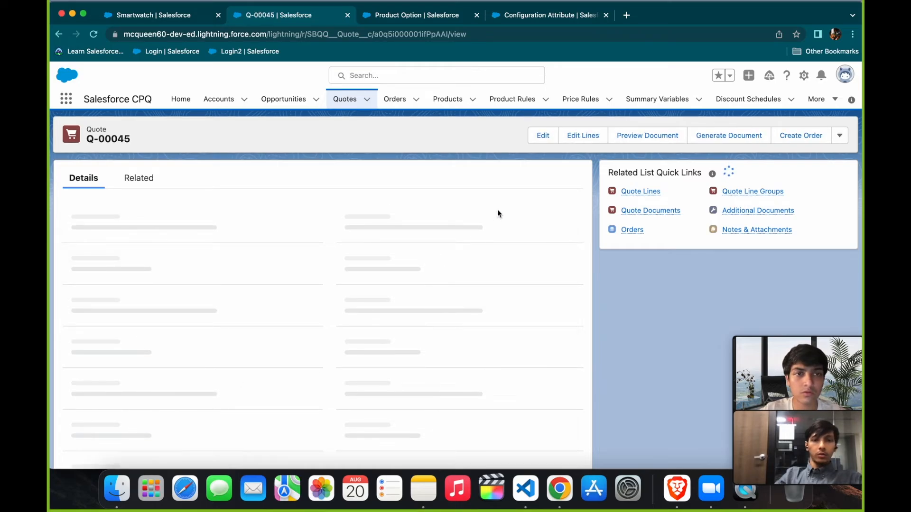
Start editing the quote's lines and add the Smartwatch product, found by searching the products for "smartwatch"
click(586, 135)
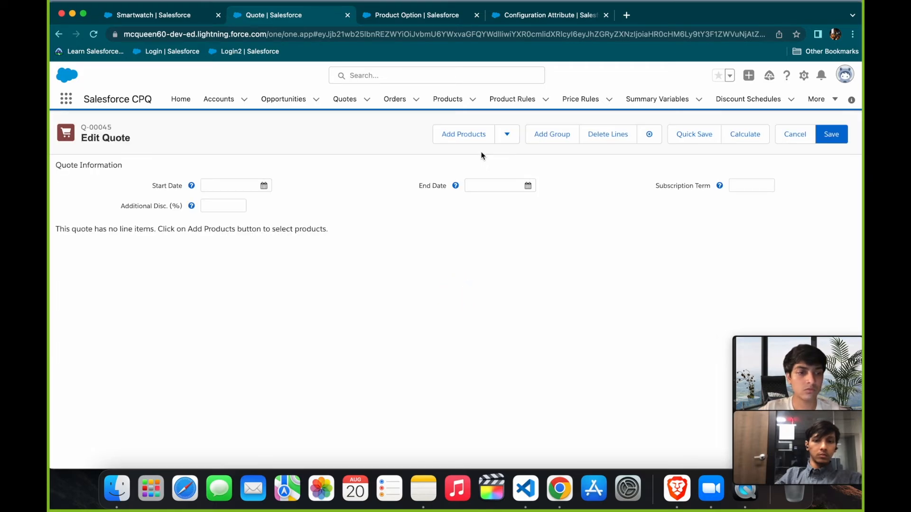
click(468, 141)
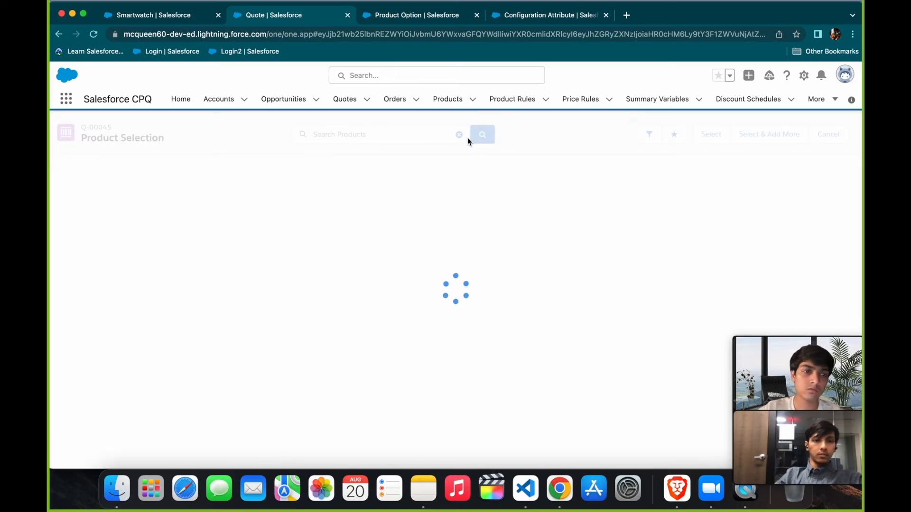
click(439, 135)
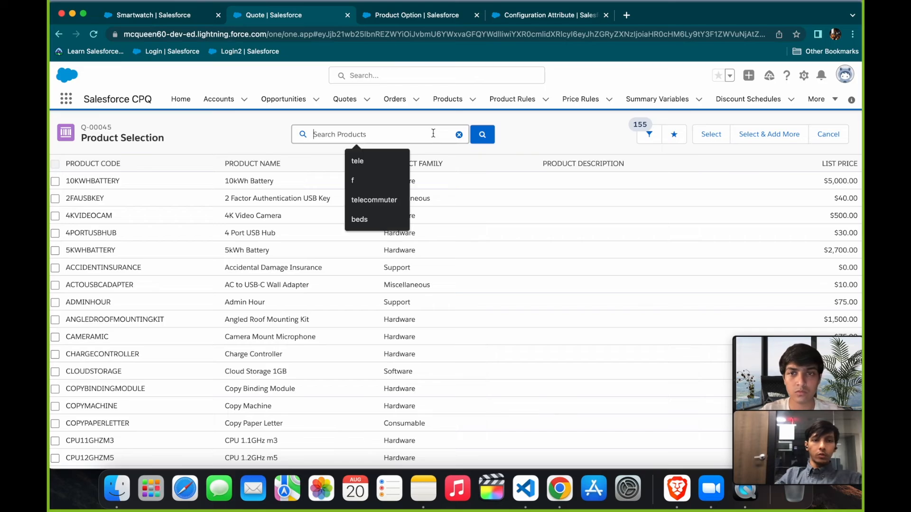
text(sm)
text(rtwatch)
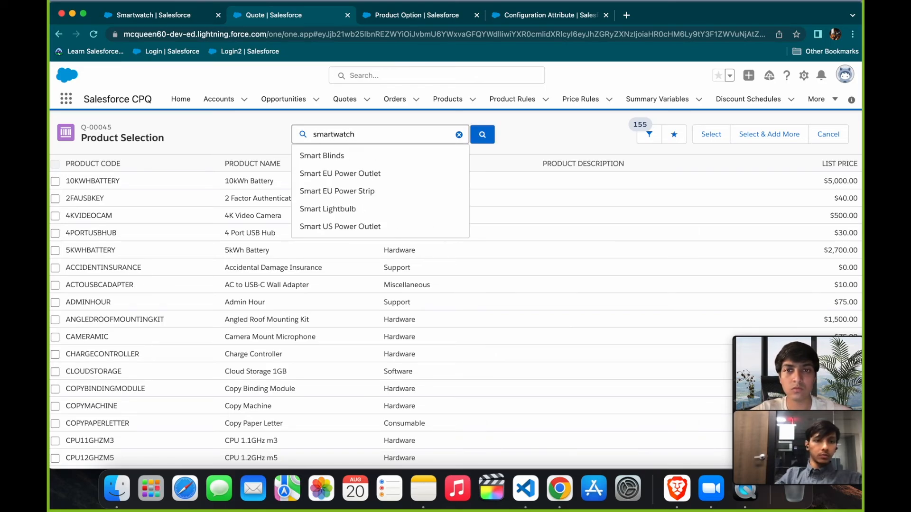
key(Return)
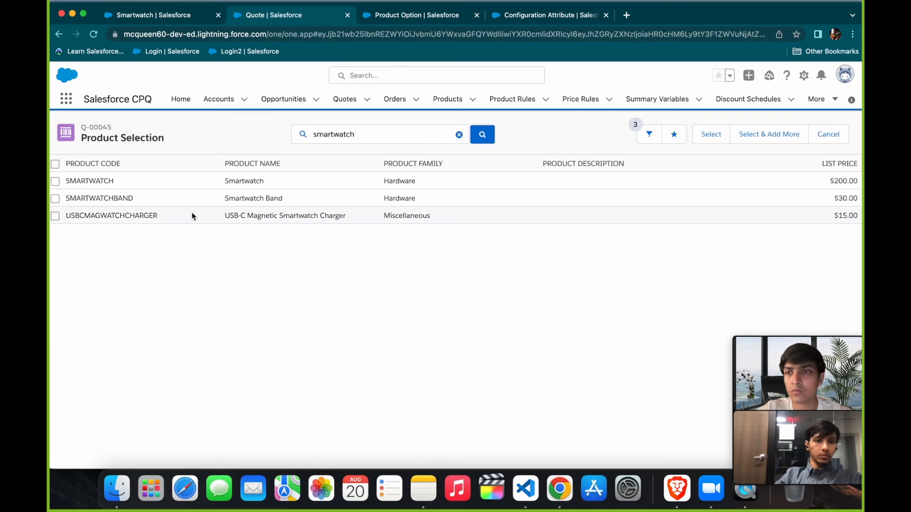
click(55, 183)
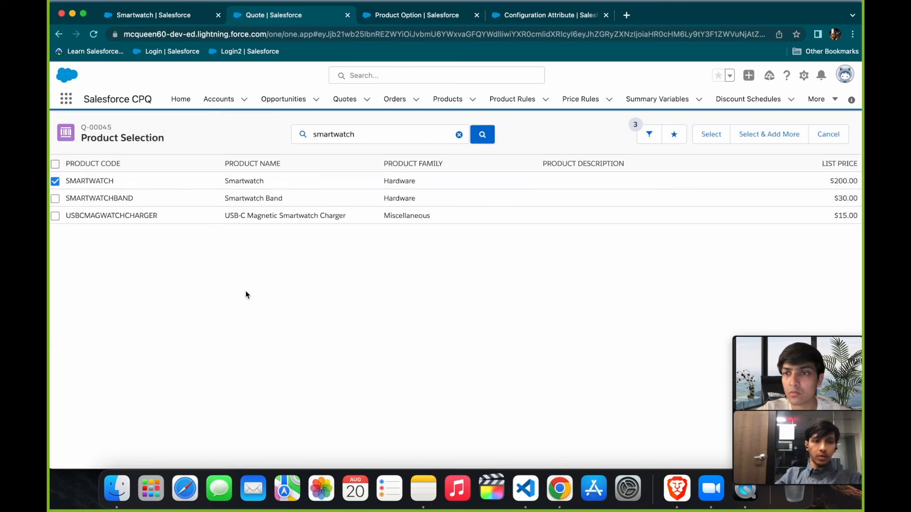
click(704, 134)
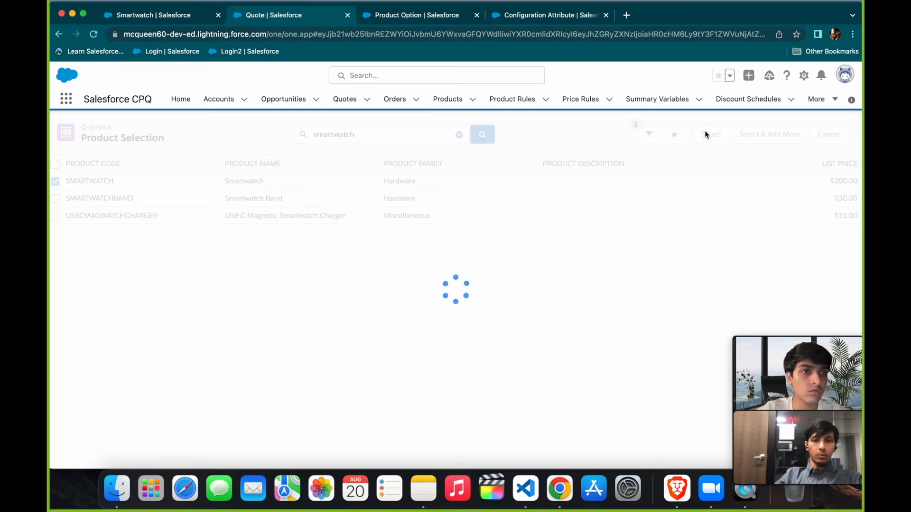